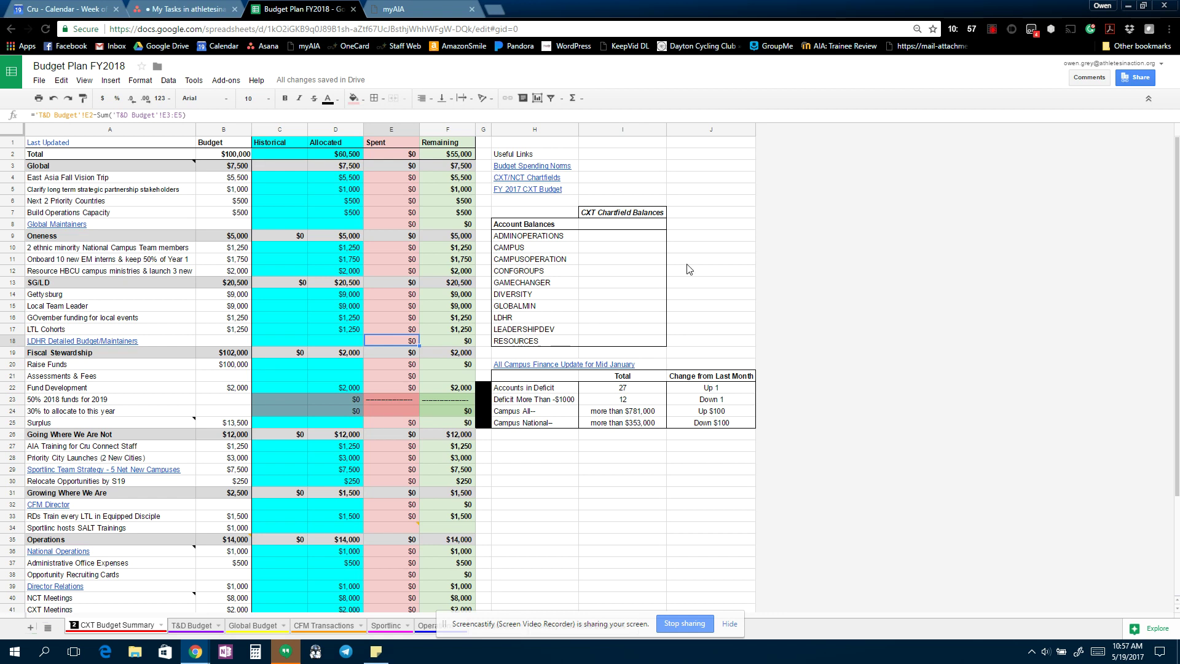
Review the CXT Budget Summary: $60,500 allocated, $55,000 remaining, 27 accounts in deficit.
{"action": "scroll", "coordinate": [683, 295], "scroll_direction": "down", "scroll_amount": 2}
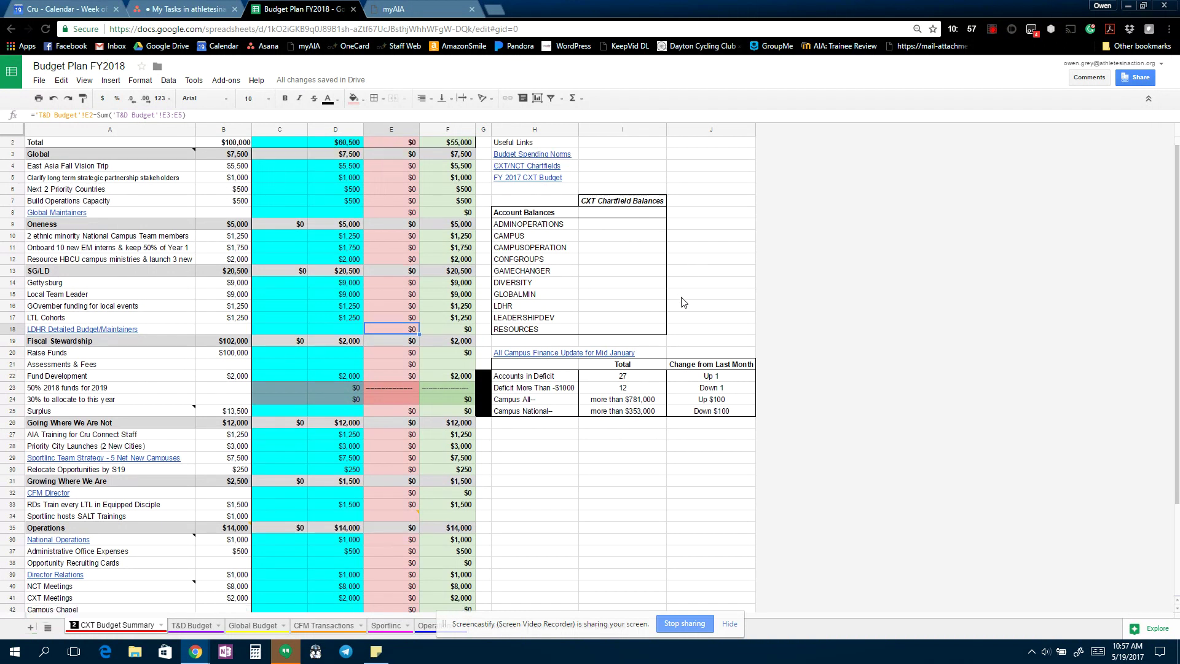
{"action": "scroll", "coordinate": [685, 299], "scroll_direction": "down", "scroll_amount": 2}
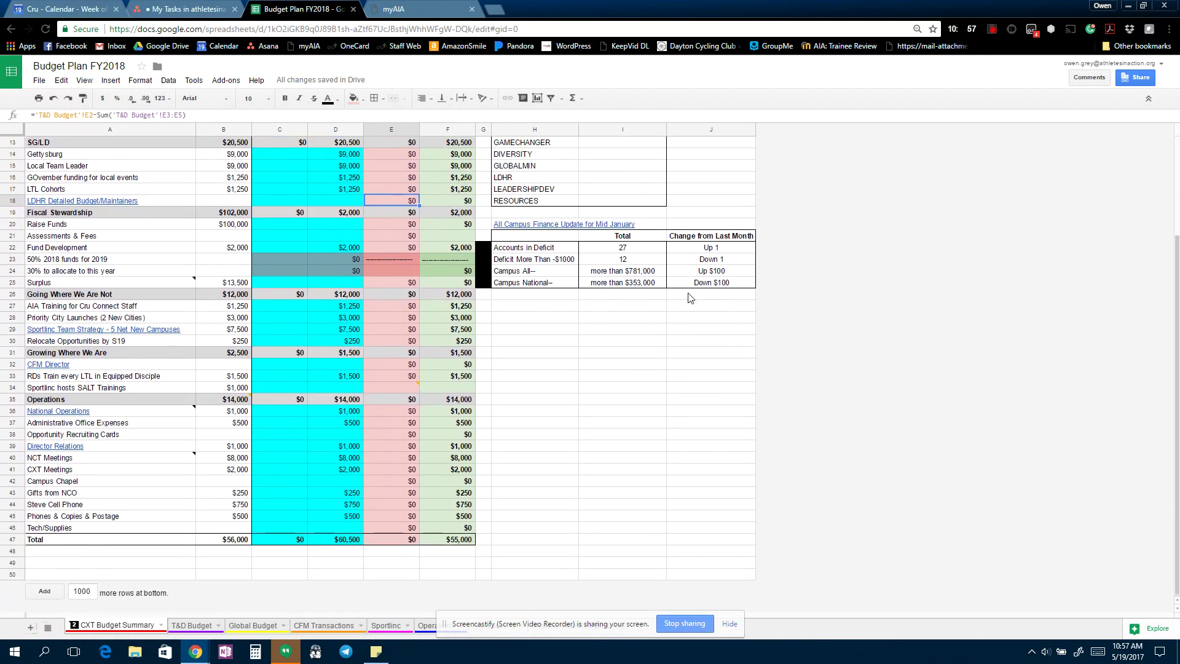
{"action": "scroll", "coordinate": [689, 298], "scroll_direction": "up", "scroll_amount": 4}
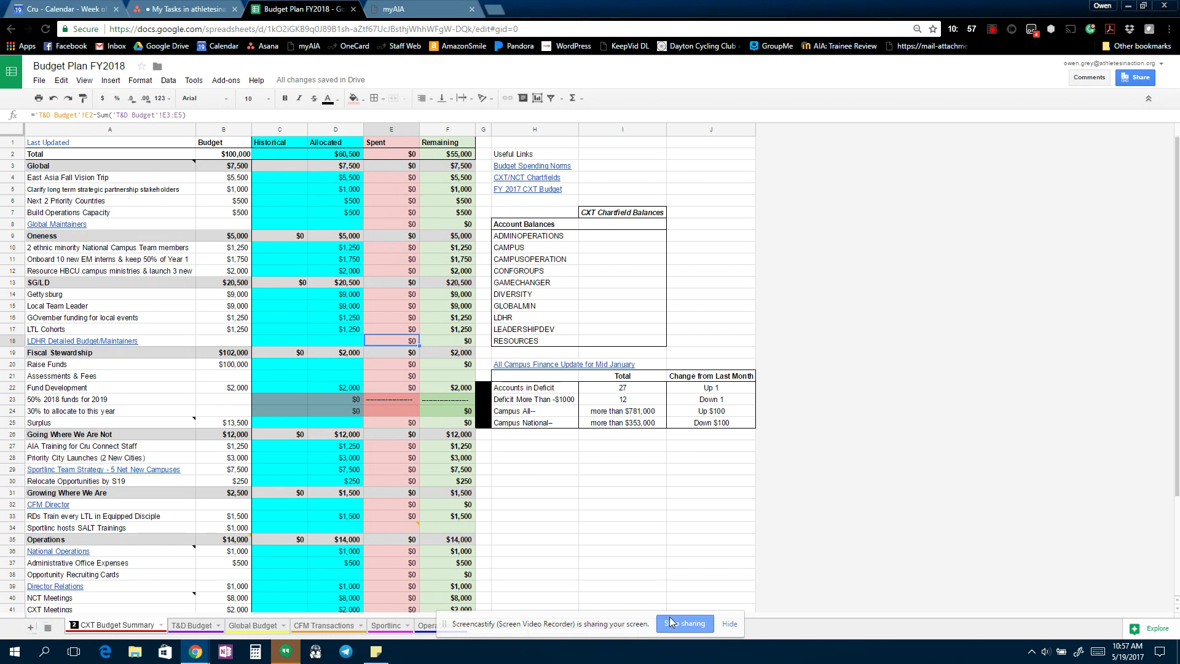
{"action": "left_click", "coordinate": [727, 624]}
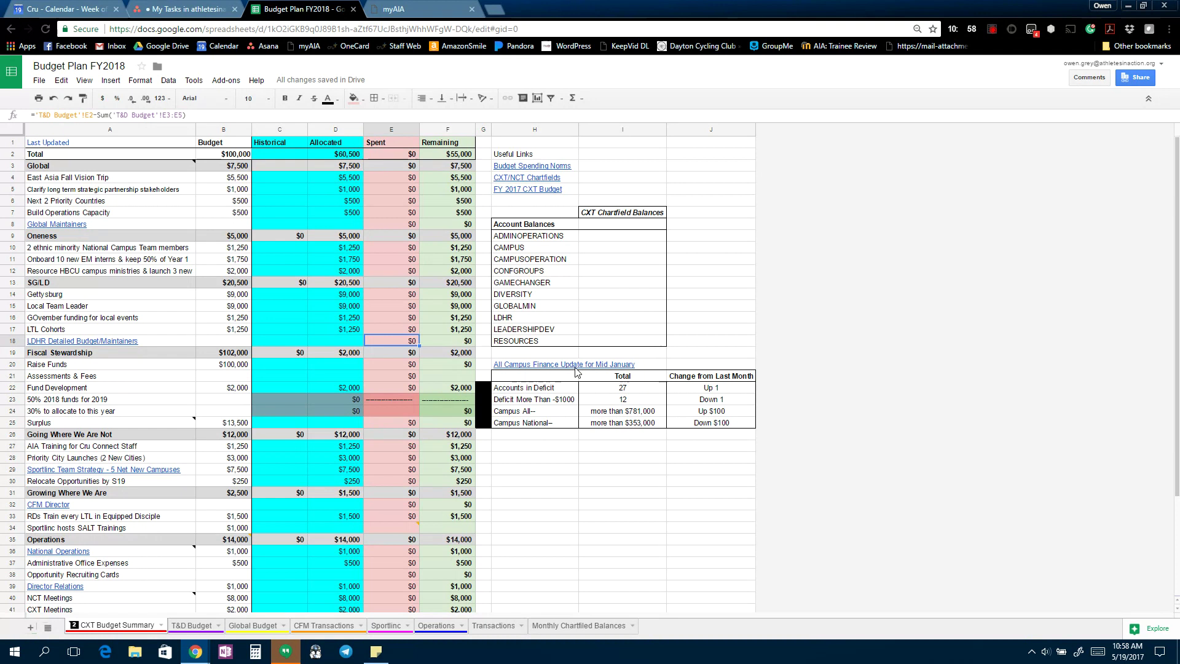
{"action": "mouse_move", "coordinate": [575, 371]}
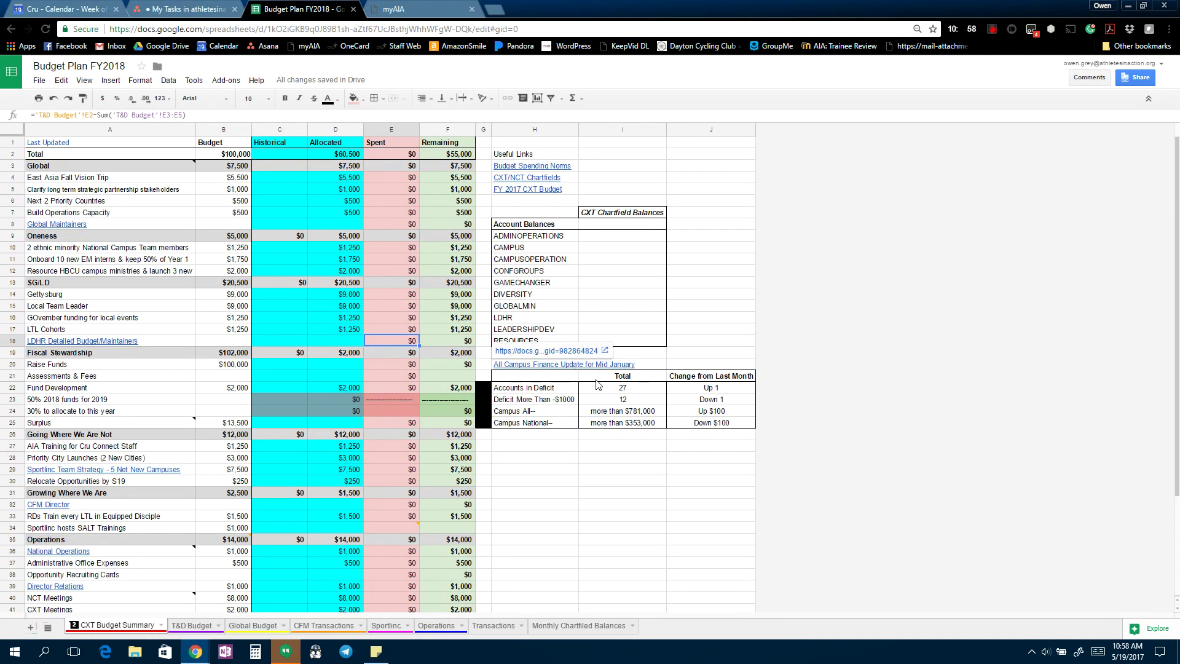
{"action": "scroll", "coordinate": [365, 418], "scroll_direction": "down", "scroll_amount": 2}
{"action": "scroll", "coordinate": [365, 418], "scroll_direction": "down", "scroll_amount": 4}
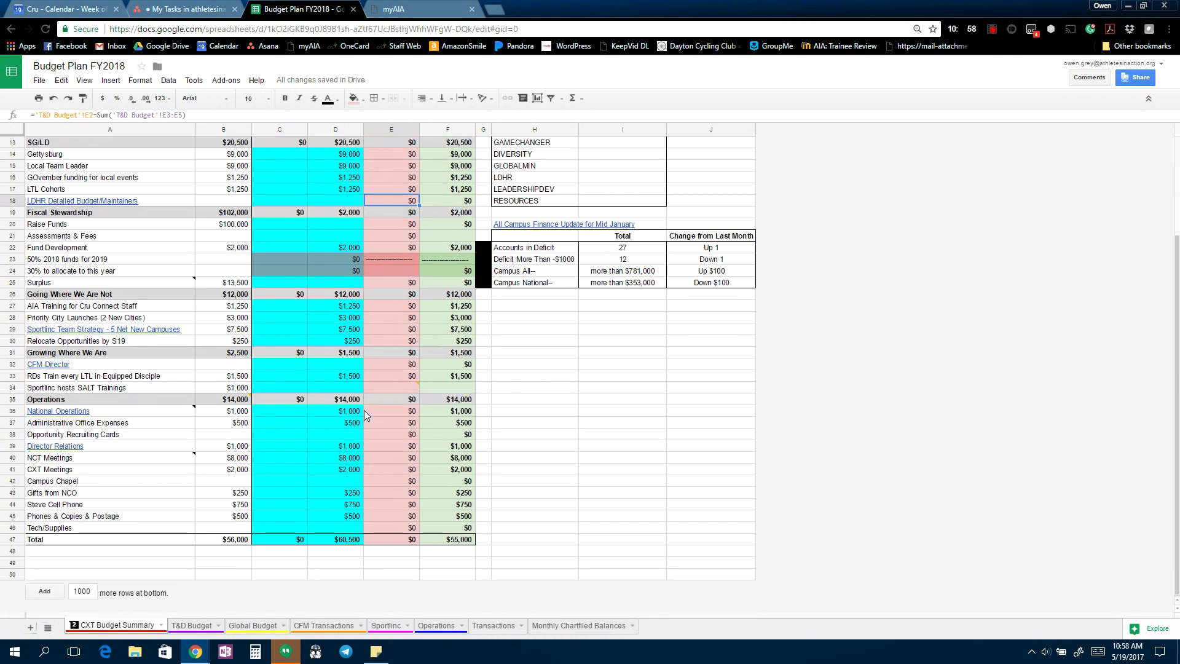
{"action": "scroll", "coordinate": [448, 423], "scroll_direction": "up", "scroll_amount": 6}
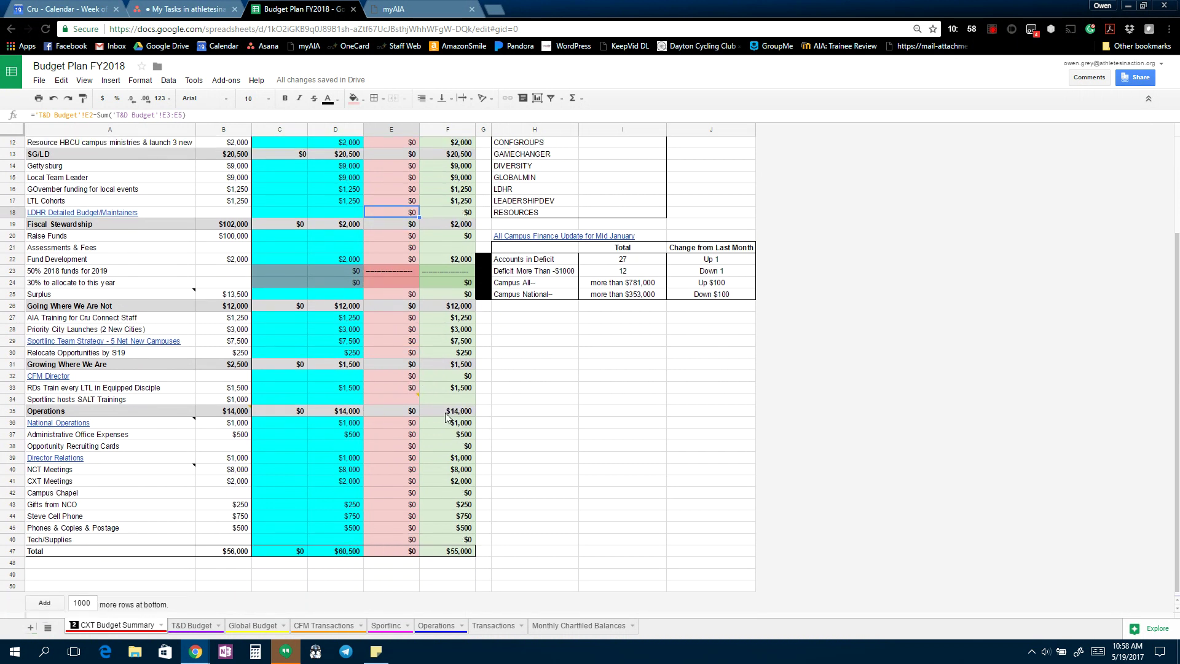
Switch to the T&D Budget sheet and glance over its contents.
{"action": "left_click", "coordinate": [206, 631]}
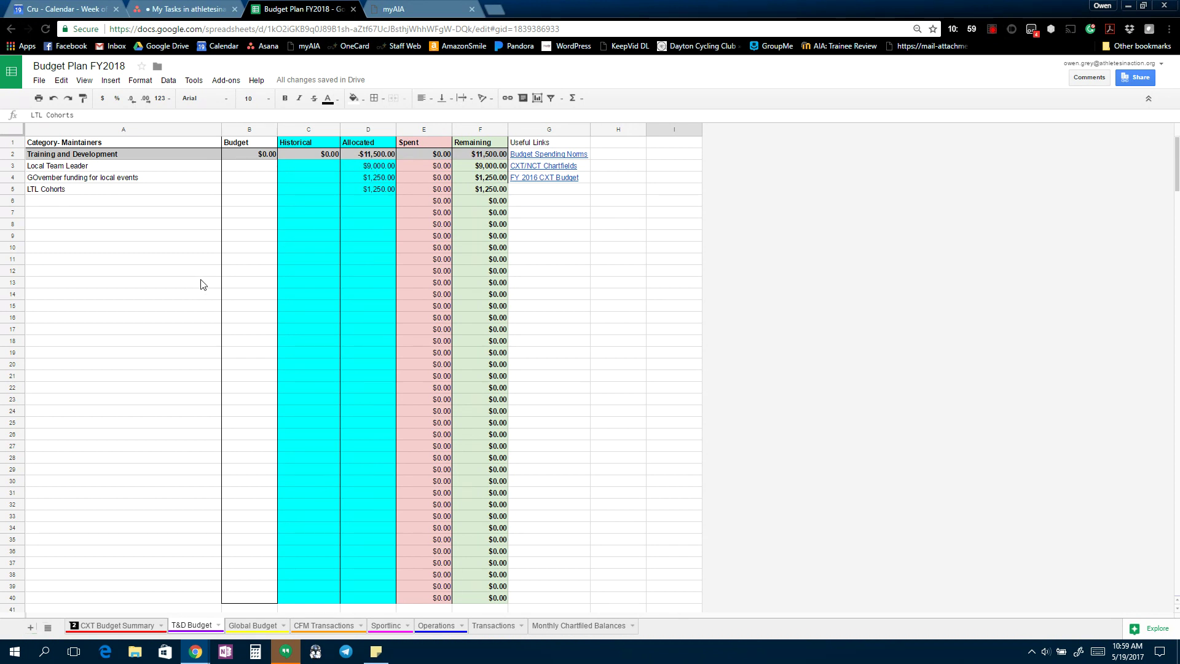
{"action": "scroll", "coordinate": [203, 284], "scroll_direction": "down", "scroll_amount": 1}
{"action": "scroll", "coordinate": [203, 284], "scroll_direction": "up", "scroll_amount": 1}
Select the first twelve myAIA transactions, from the fiscal-year start allocations to the telephone charge.
{"action": "left_click", "coordinate": [423, 10]}
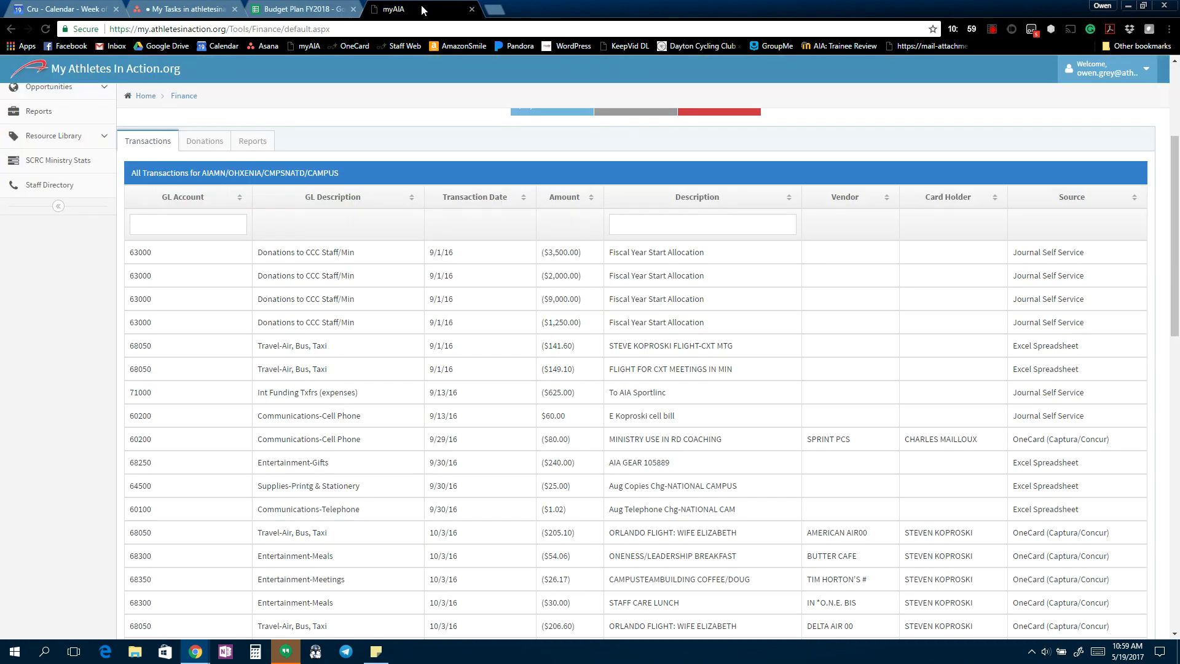
{"action": "scroll", "coordinate": [432, 169], "scroll_direction": "up", "scroll_amount": 3}
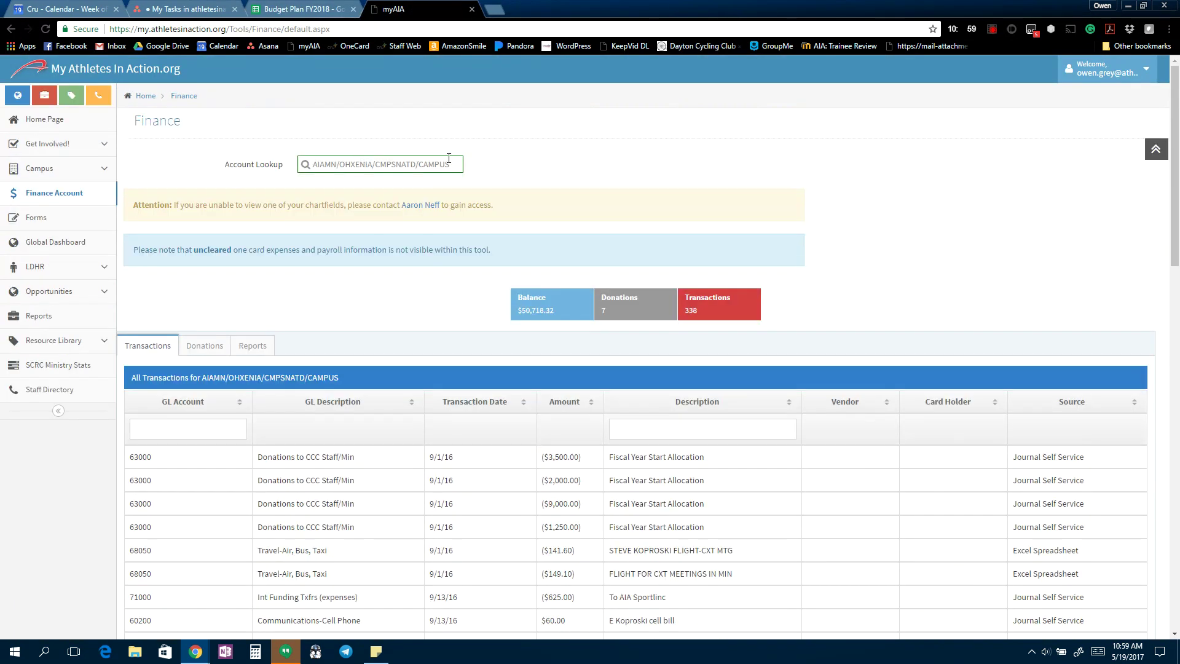
{"action": "scroll", "coordinate": [455, 231], "scroll_direction": "down", "scroll_amount": 6}
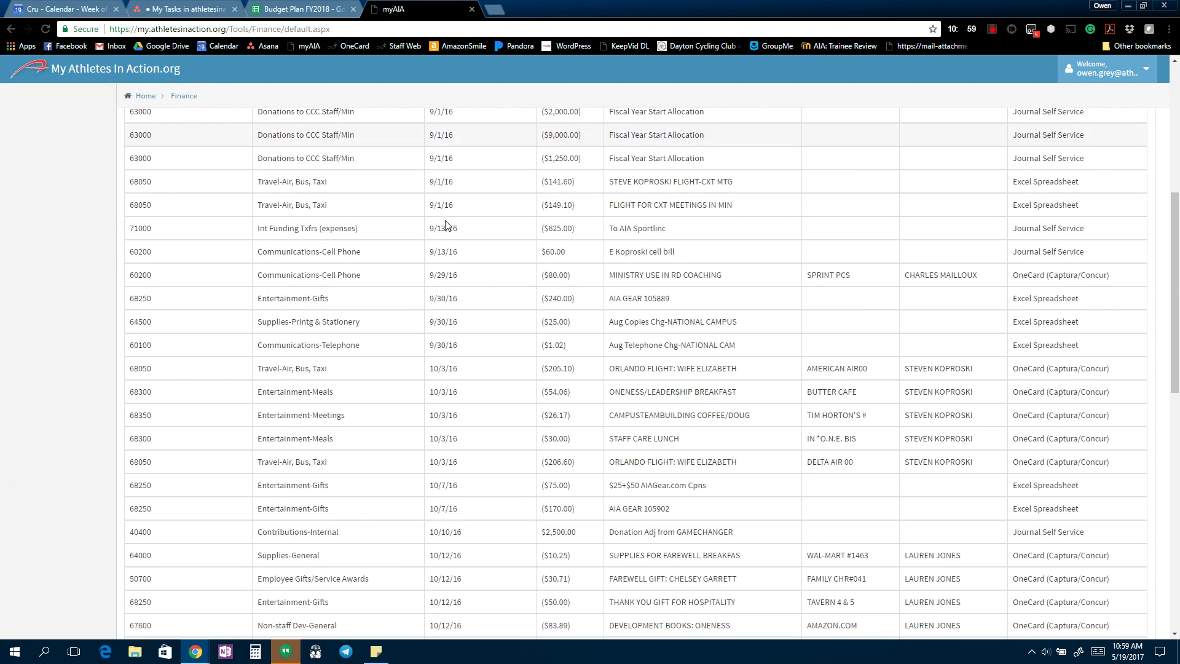
{"action": "scroll", "coordinate": [445, 225], "scroll_direction": "up", "scroll_amount": 4}
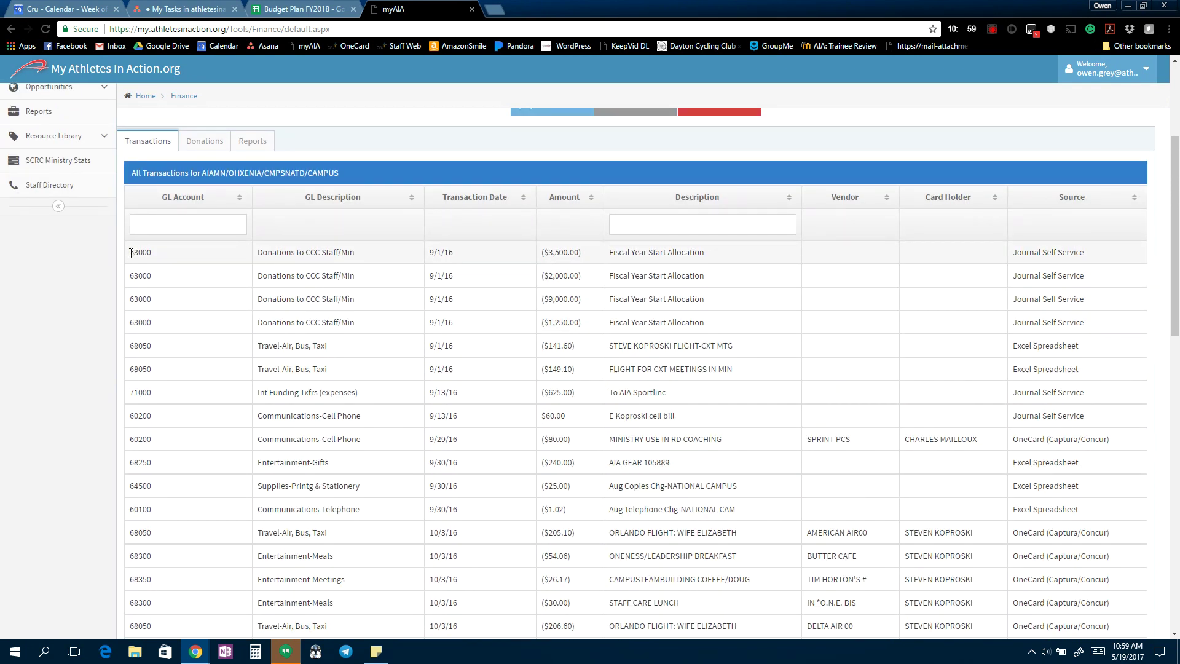
{"action": "left_click_drag", "start_coordinate": [131, 253], "coordinate": [1093, 503]}
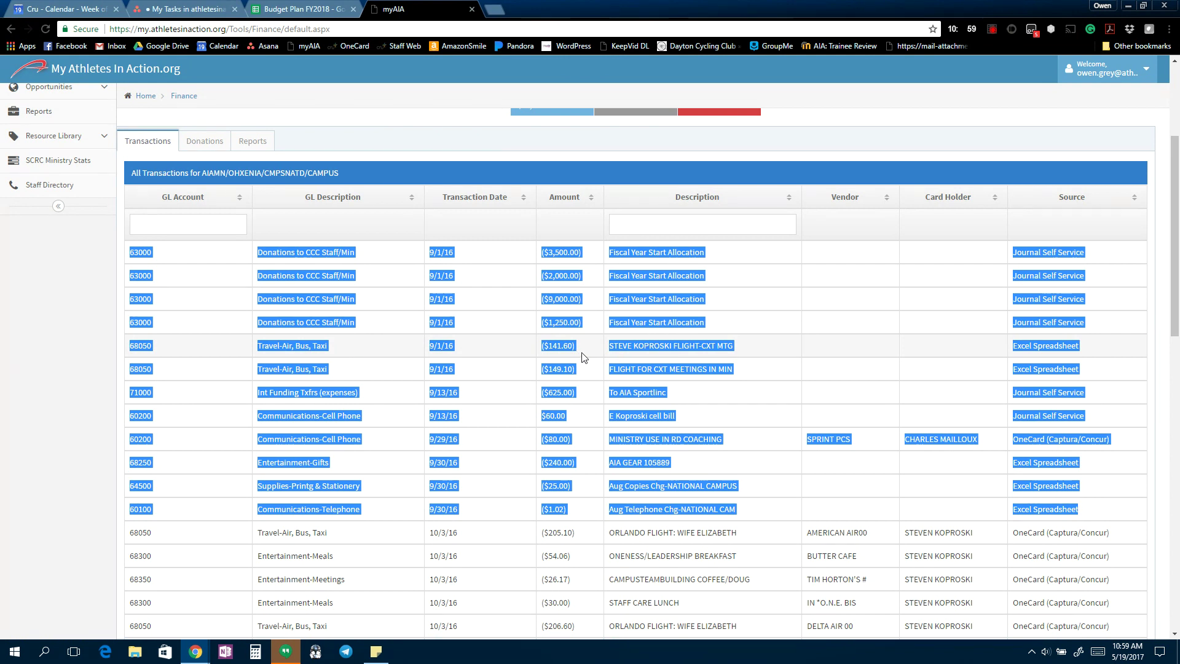
Paste the twelve copied transactions into cell A43 of the T&D Budget sheet.
{"action": "left_click", "coordinate": [326, 10]}
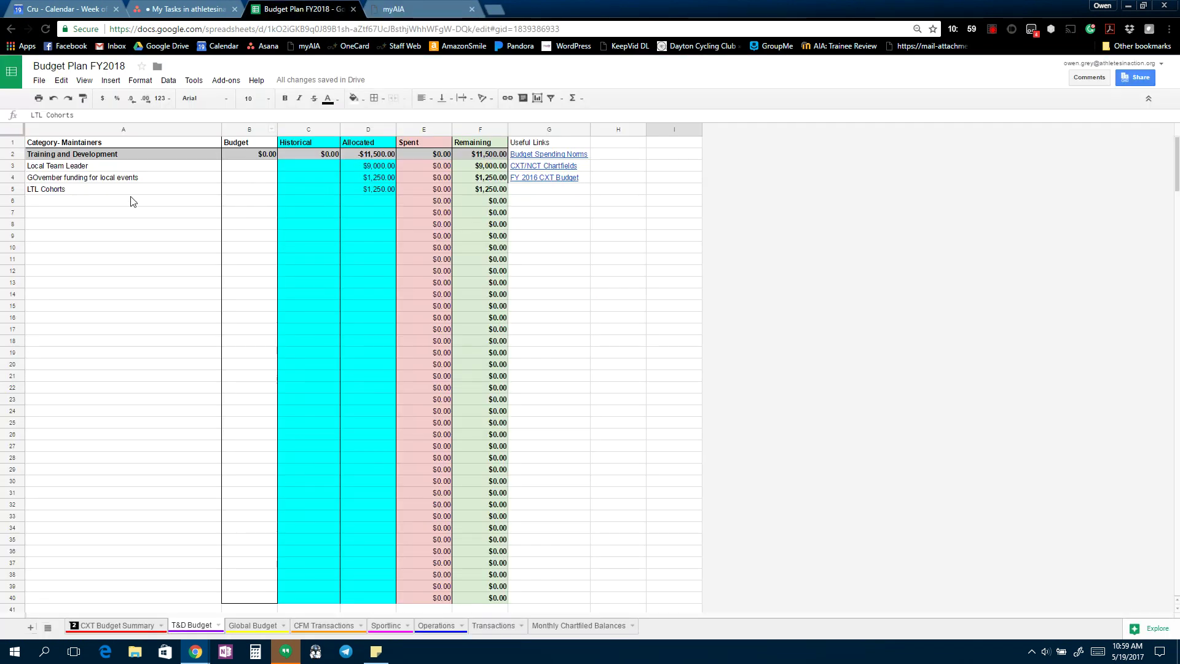
{"action": "left_click", "coordinate": [113, 203]}
{"action": "scroll", "coordinate": [286, 434], "scroll_direction": "down", "scroll_amount": 2}
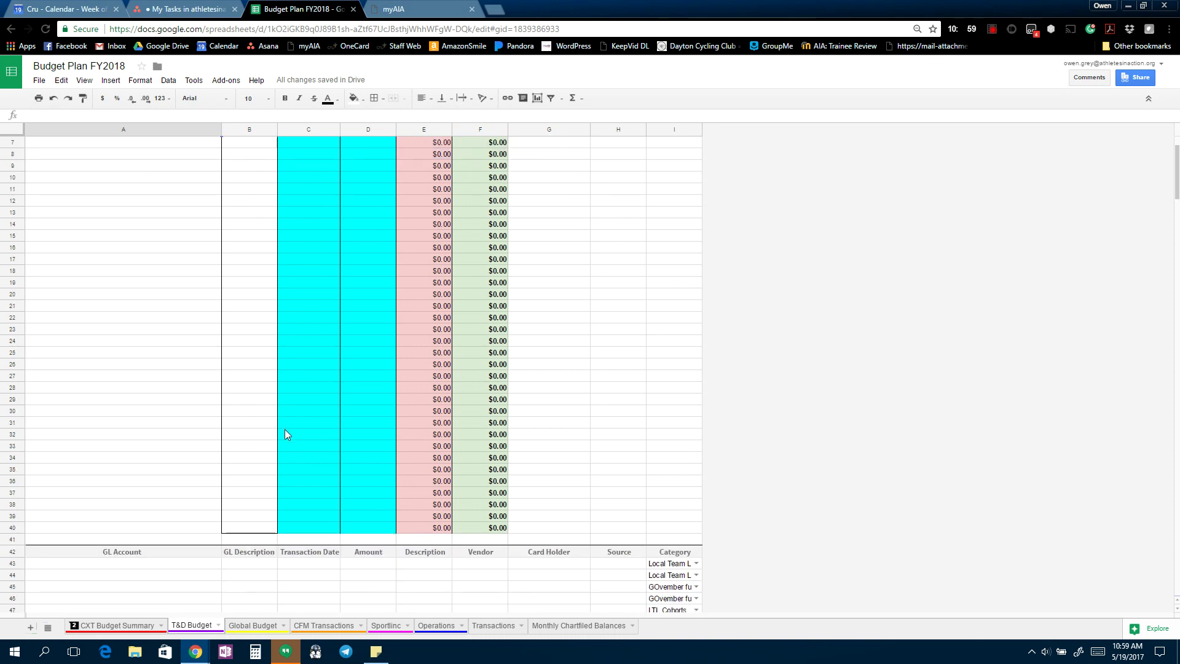
{"action": "scroll", "coordinate": [285, 433], "scroll_direction": "down", "scroll_amount": 2}
{"action": "left_click", "coordinate": [145, 506]}
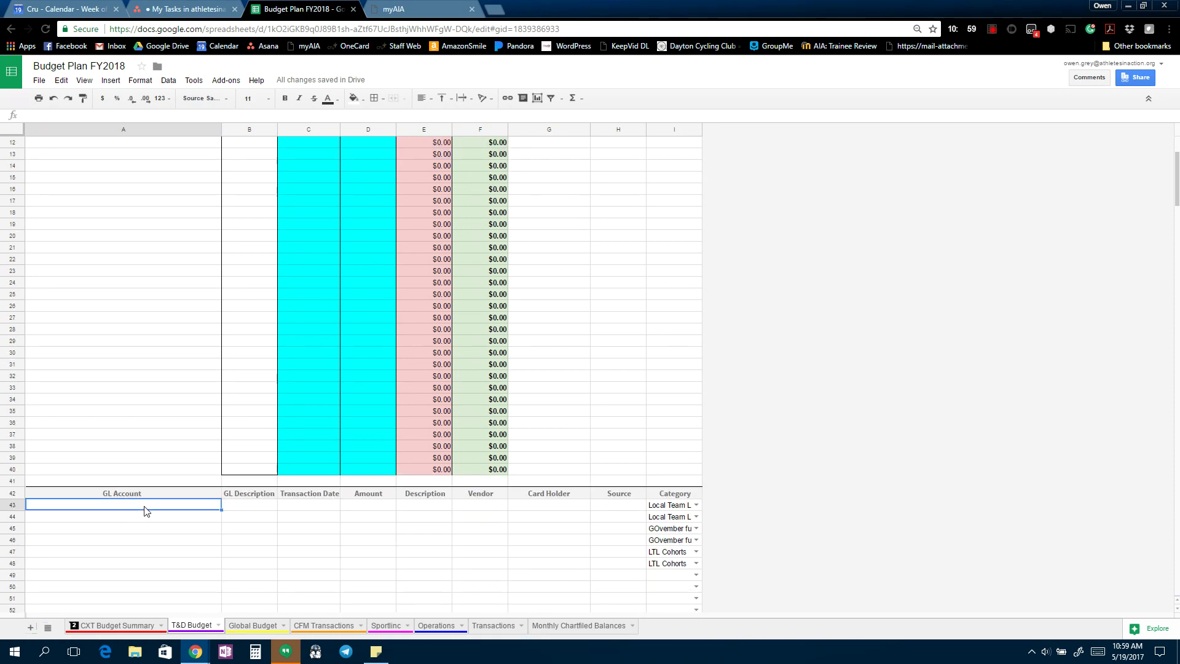
{"action": "key", "text": "ctrl+v"}
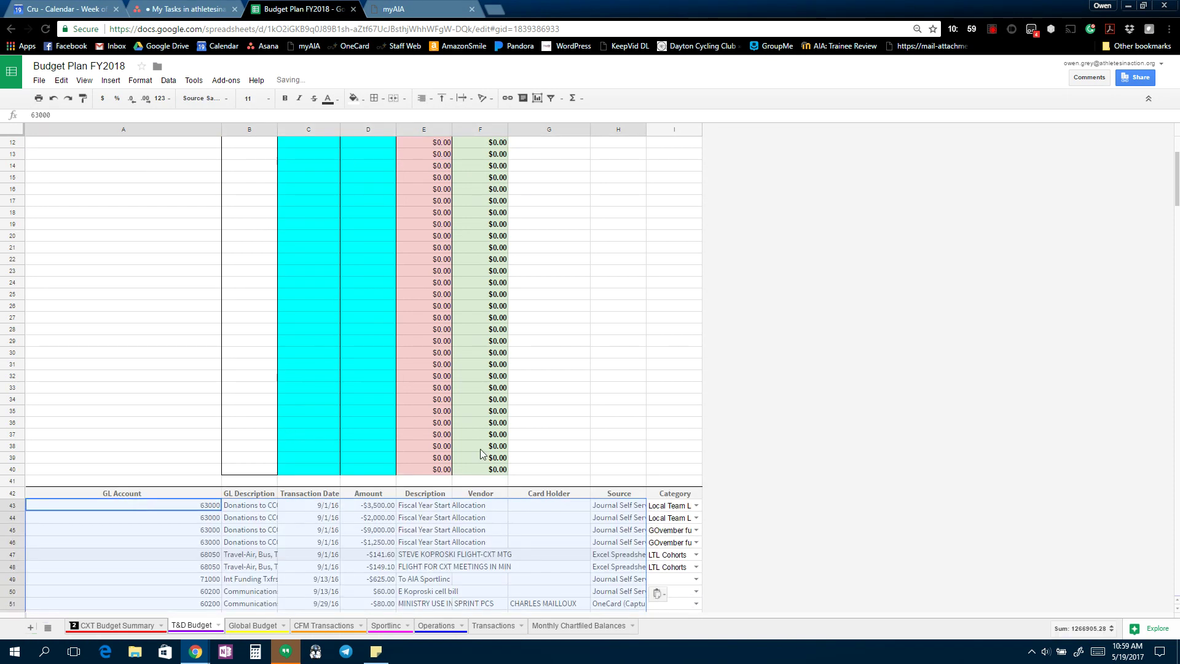
{"action": "scroll", "coordinate": [145, 505], "scroll_direction": "down", "scroll_amount": 4}
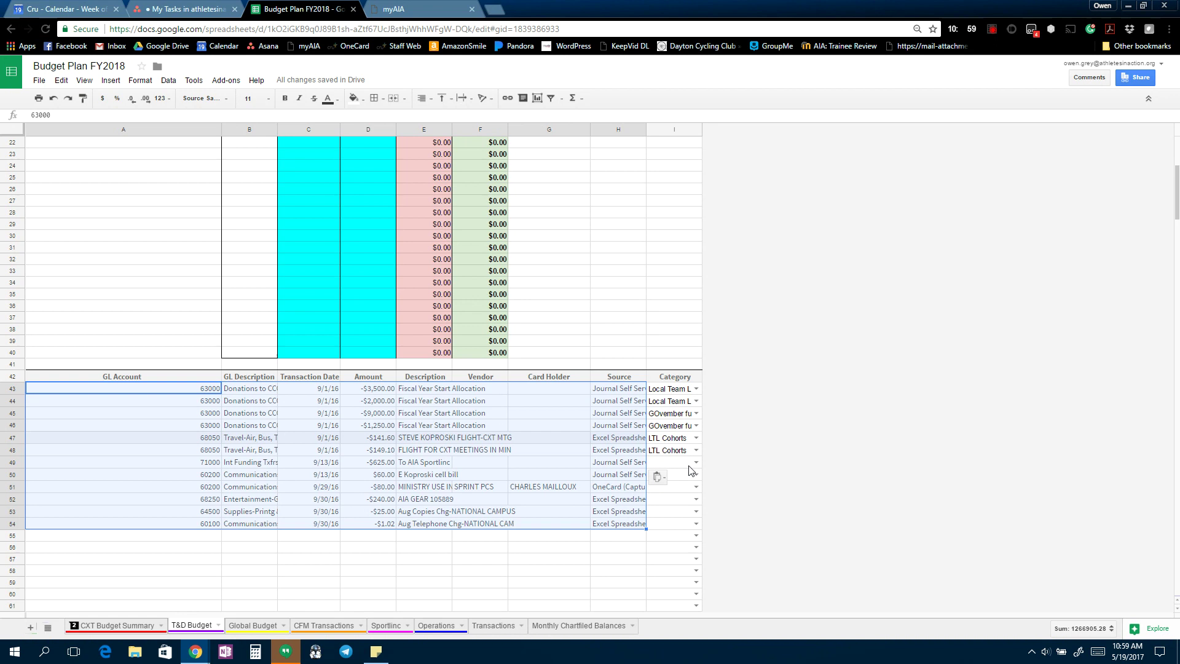
Keep rows 43 and 44 categorized as Local Team Leader.
{"action": "left_click", "coordinate": [696, 388]}
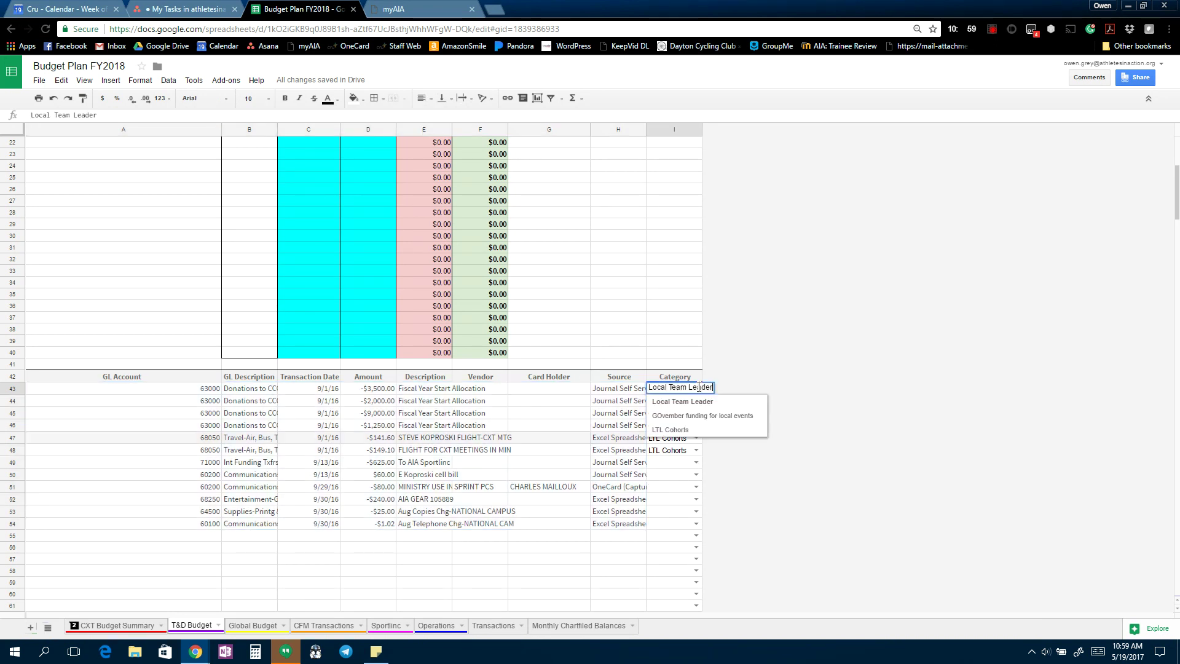
{"action": "left_click", "coordinate": [689, 355]}
{"action": "scroll", "coordinate": [381, 260], "scroll_direction": "up", "scroll_amount": 5}
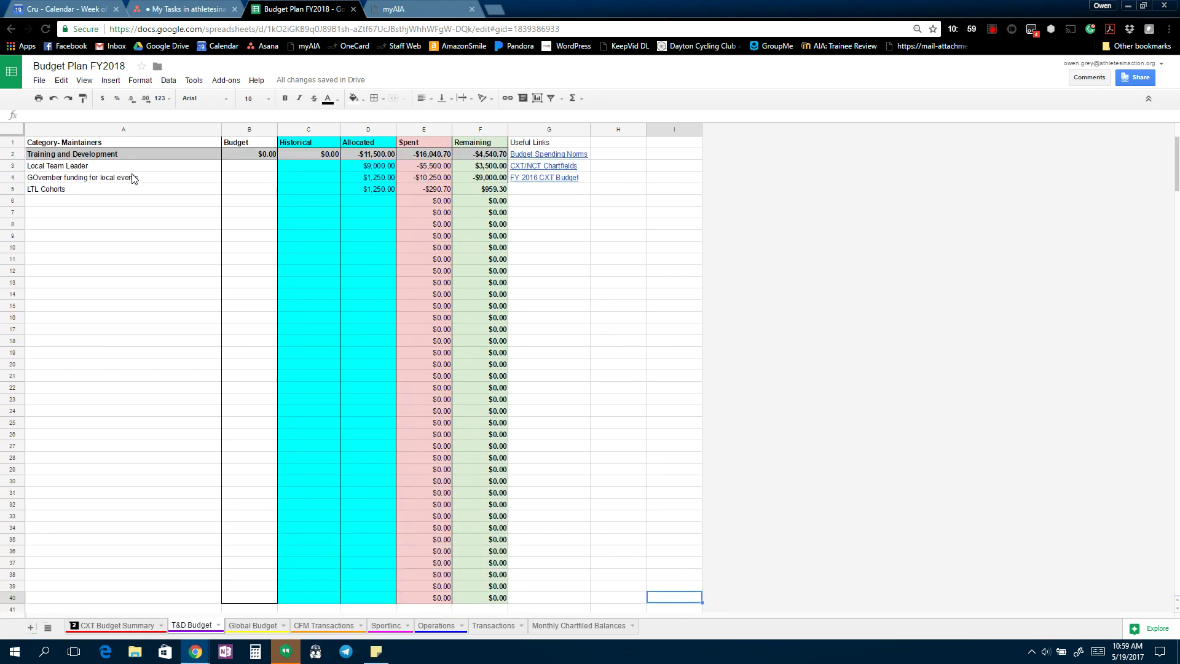
{"action": "scroll", "coordinate": [606, 404], "scroll_direction": "down", "scroll_amount": 1}
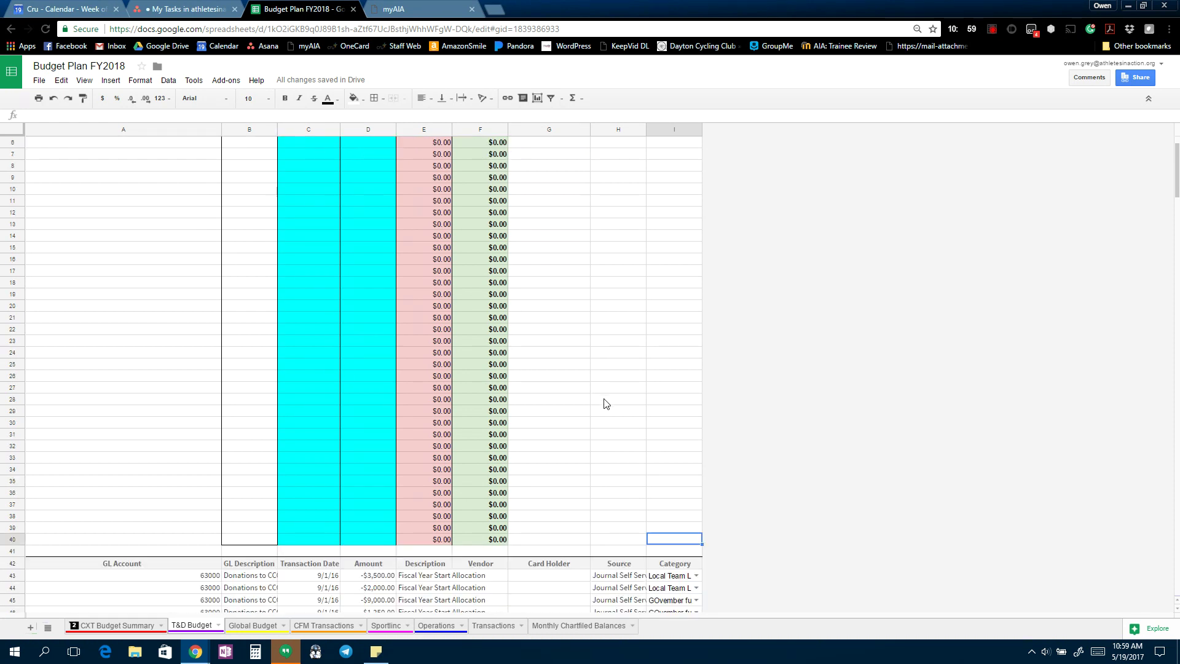
{"action": "scroll", "coordinate": [698, 494], "scroll_direction": "down", "scroll_amount": 5}
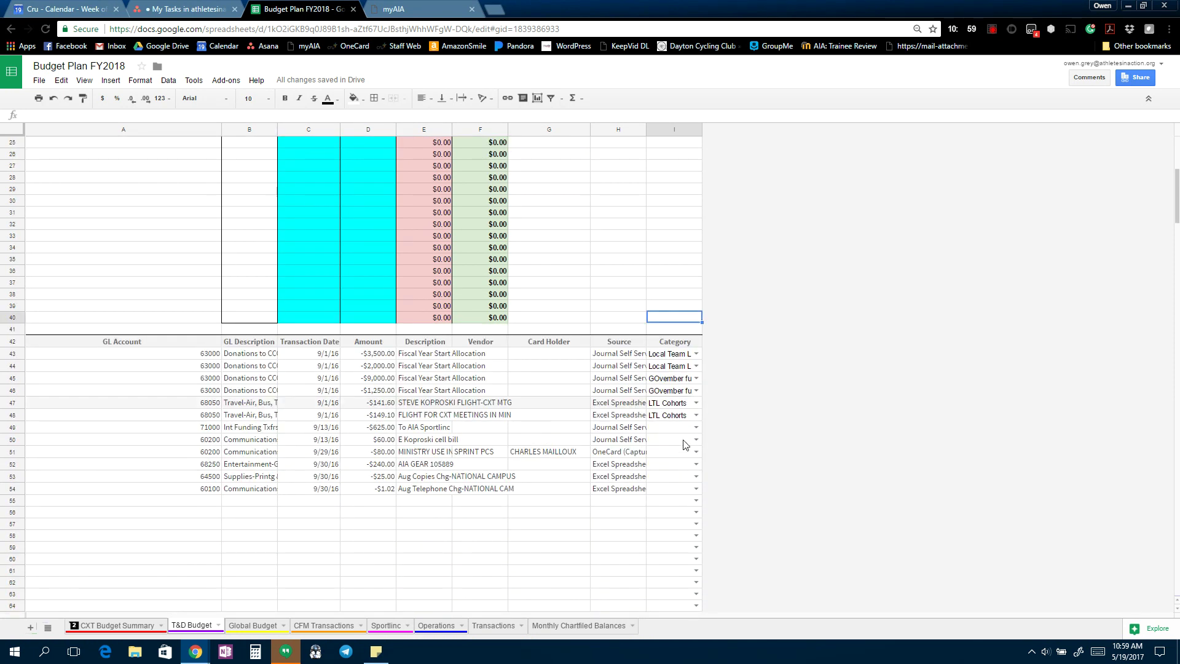
{"action": "left_click", "coordinate": [698, 352]}
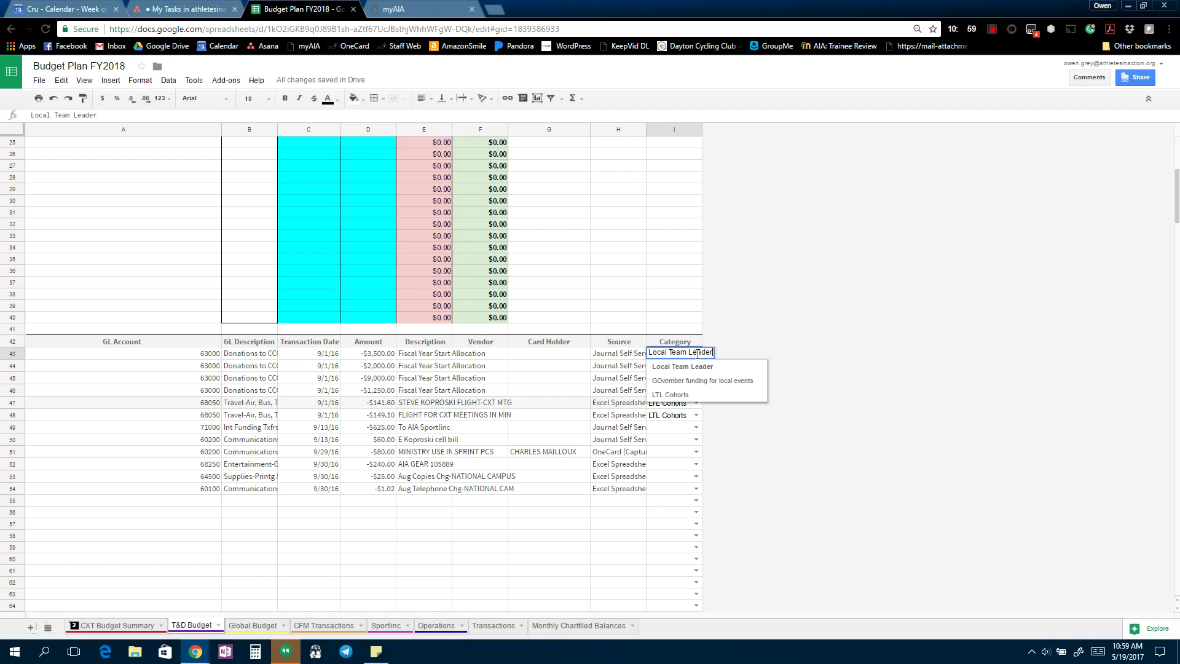
{"action": "left_click", "coordinate": [696, 367]}
{"action": "left_click", "coordinate": [697, 366]}
{"action": "left_click", "coordinate": [682, 379]}
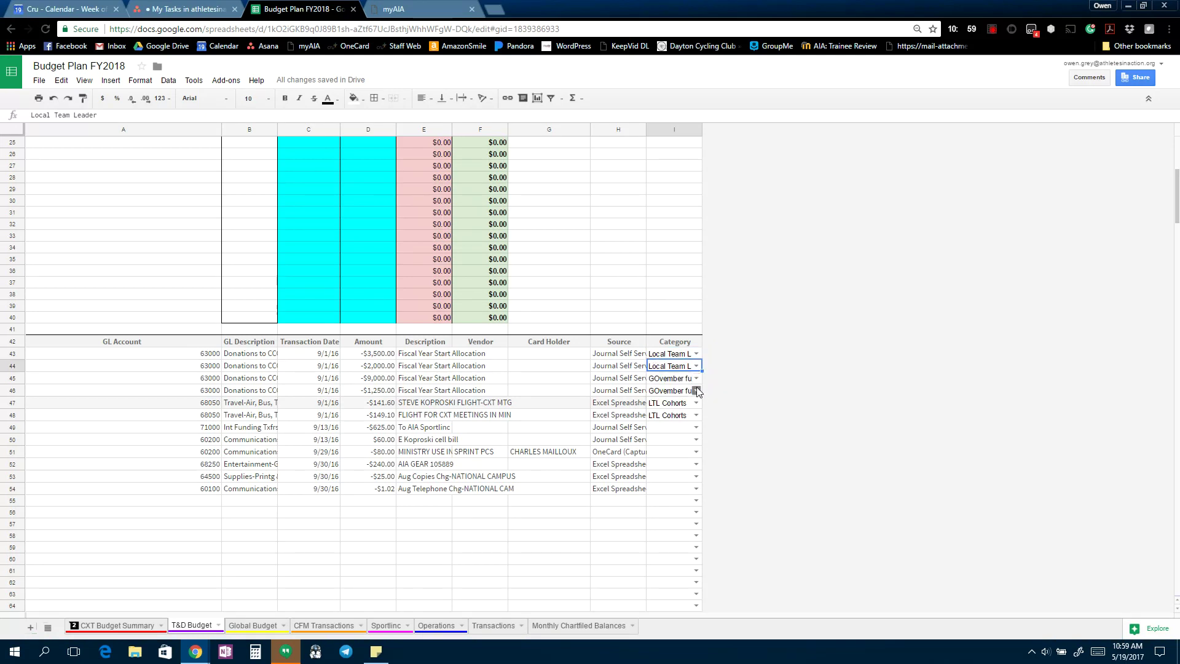
Categorize rows 49–54 as LTL Cohorts, LTL Cohorts, Local Team Leader, GOvember funding, Local Team Leader, LTL Cohorts.
{"action": "left_click", "coordinate": [697, 429]}
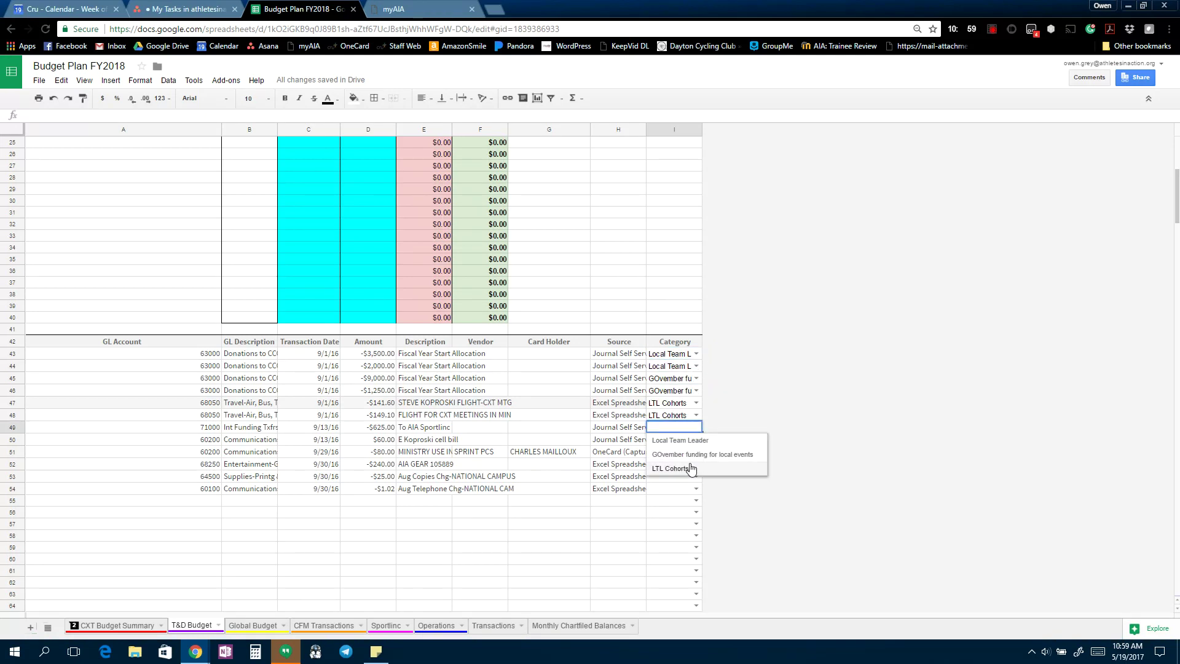
{"action": "left_click", "coordinate": [690, 470]}
{"action": "left_click", "coordinate": [697, 440]}
{"action": "left_click", "coordinate": [687, 482]}
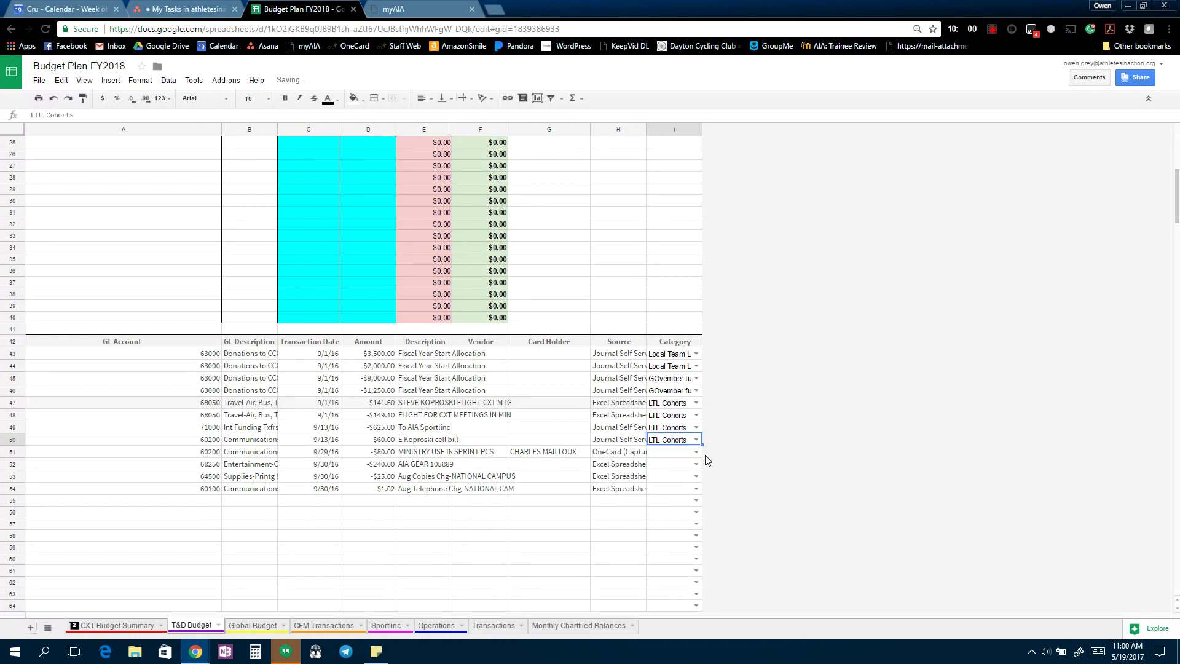
{"action": "left_click", "coordinate": [697, 452]}
{"action": "left_click", "coordinate": [692, 467]}
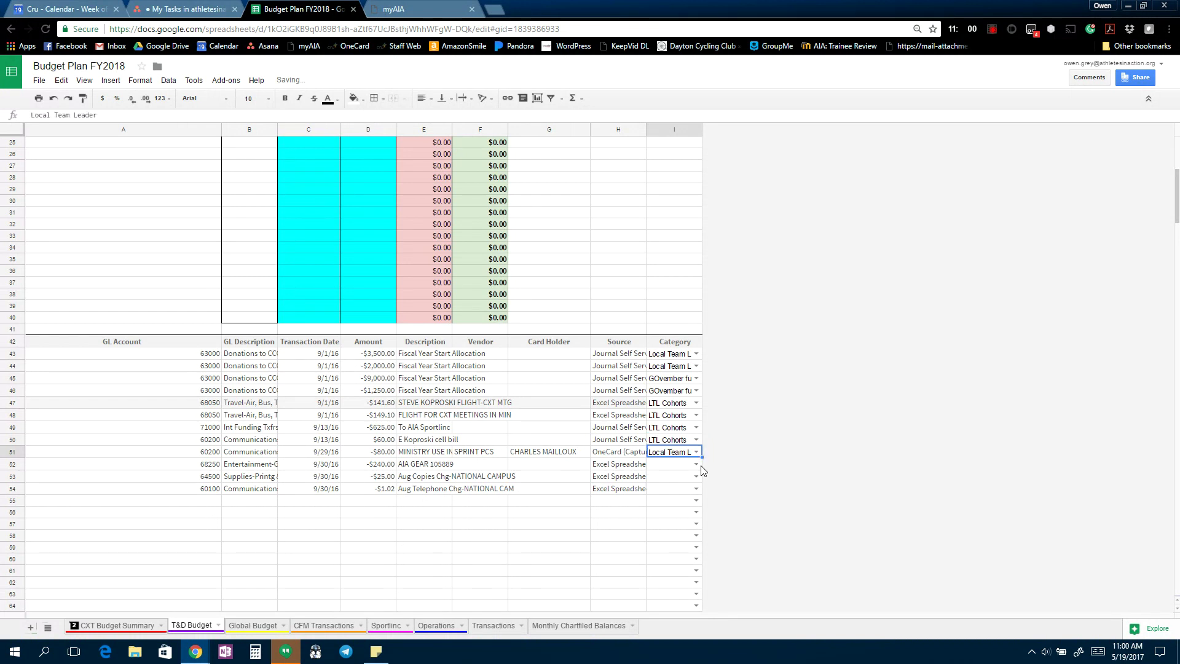
{"action": "left_click", "coordinate": [697, 464]}
{"action": "left_click", "coordinate": [693, 491]}
{"action": "left_click", "coordinate": [696, 476]}
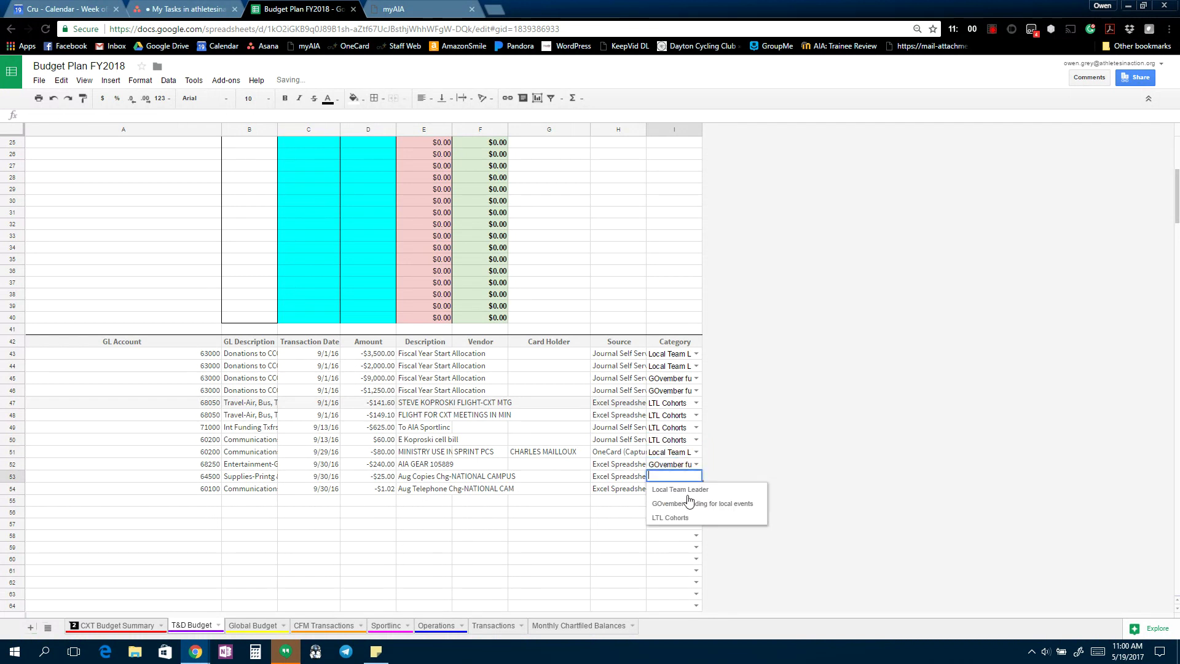
{"action": "left_click", "coordinate": [688, 491]}
{"action": "left_click", "coordinate": [696, 489]}
{"action": "left_click", "coordinate": [673, 533]}
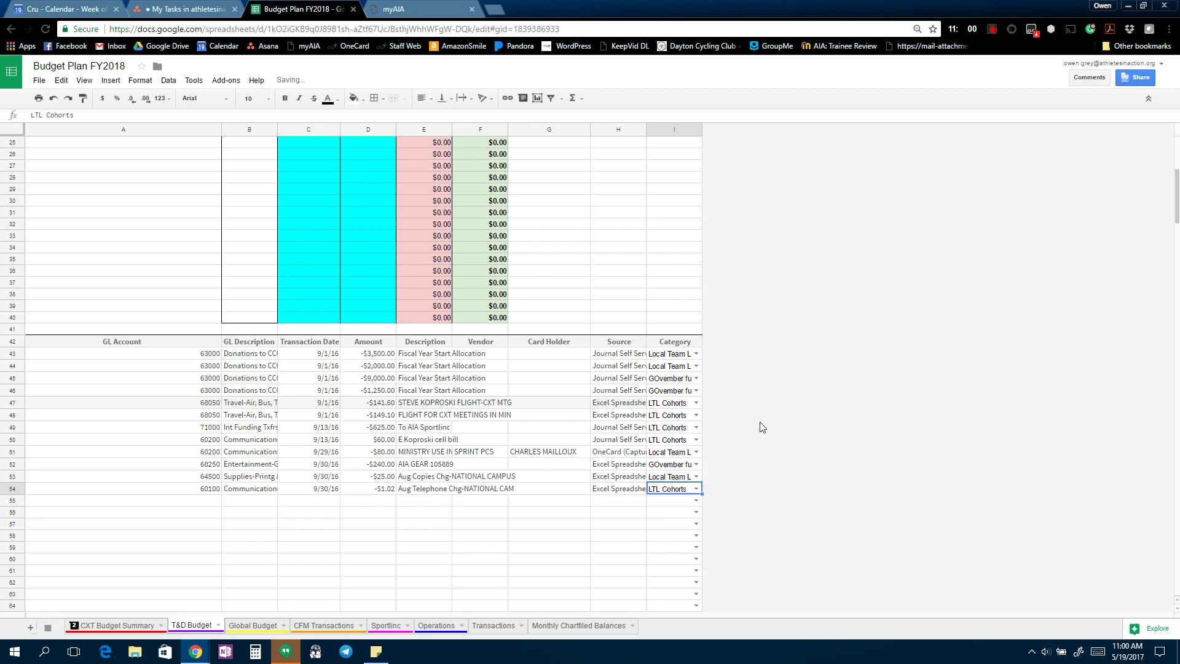
{"action": "scroll", "coordinate": [646, 345], "scroll_direction": "up", "scroll_amount": 2}
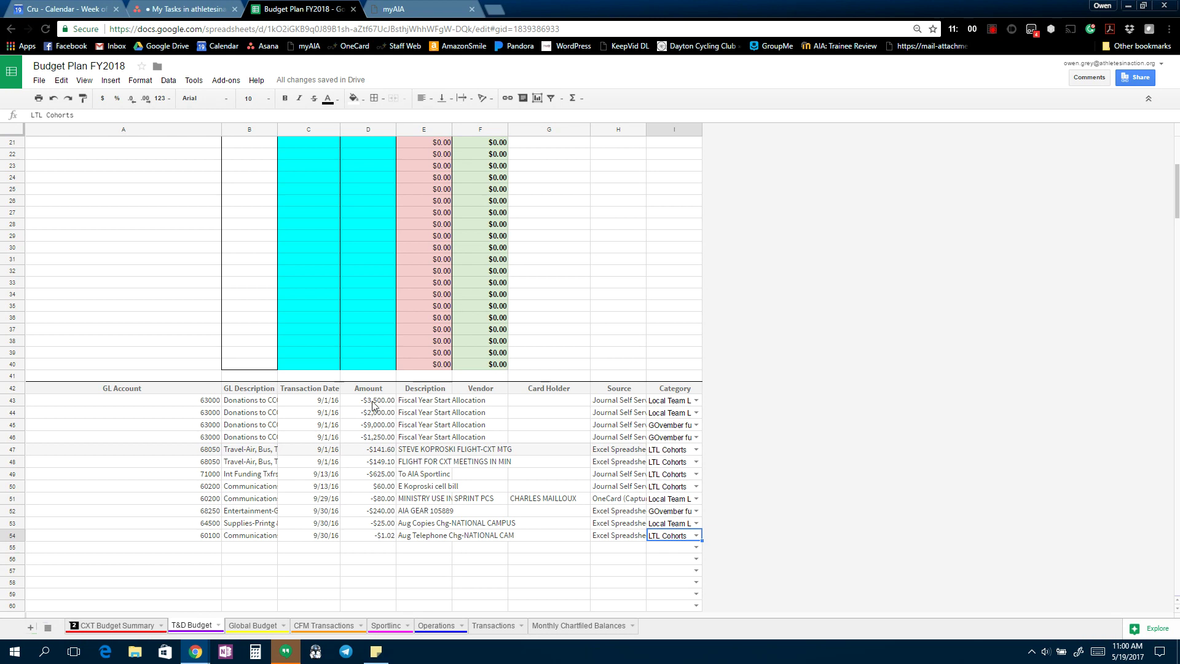
Check the CXT Budget Summary totals after the T&D transactions: ($22,557) spent, $32,443 remaining.
{"action": "scroll", "coordinate": [596, 364], "scroll_direction": "up", "scroll_amount": 5}
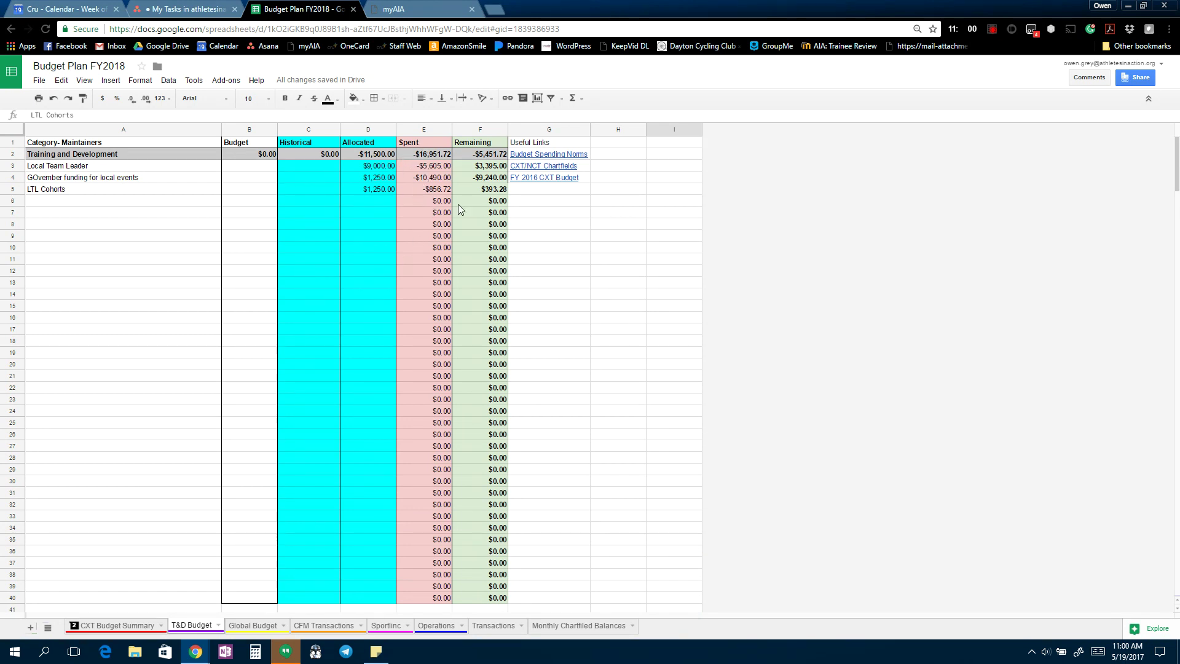
{"action": "scroll", "coordinate": [540, 411], "scroll_direction": "down", "scroll_amount": 5}
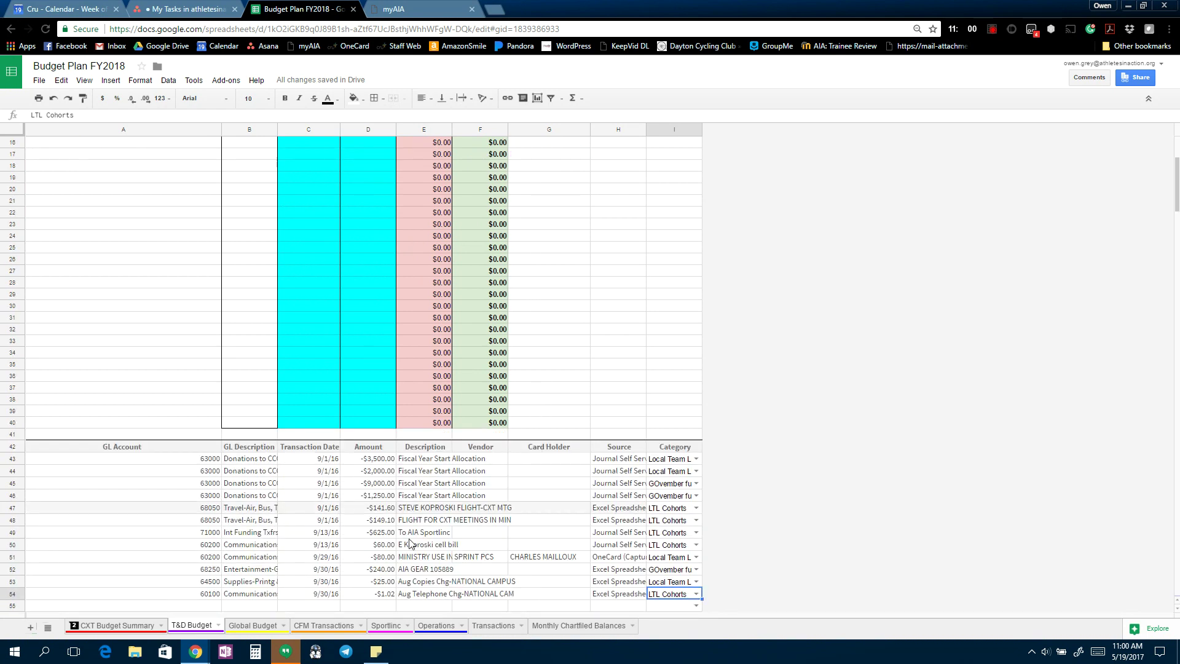
{"action": "scroll", "coordinate": [559, 440], "scroll_direction": "up", "scroll_amount": 1}
{"action": "scroll", "coordinate": [559, 433], "scroll_direction": "up", "scroll_amount": 3}
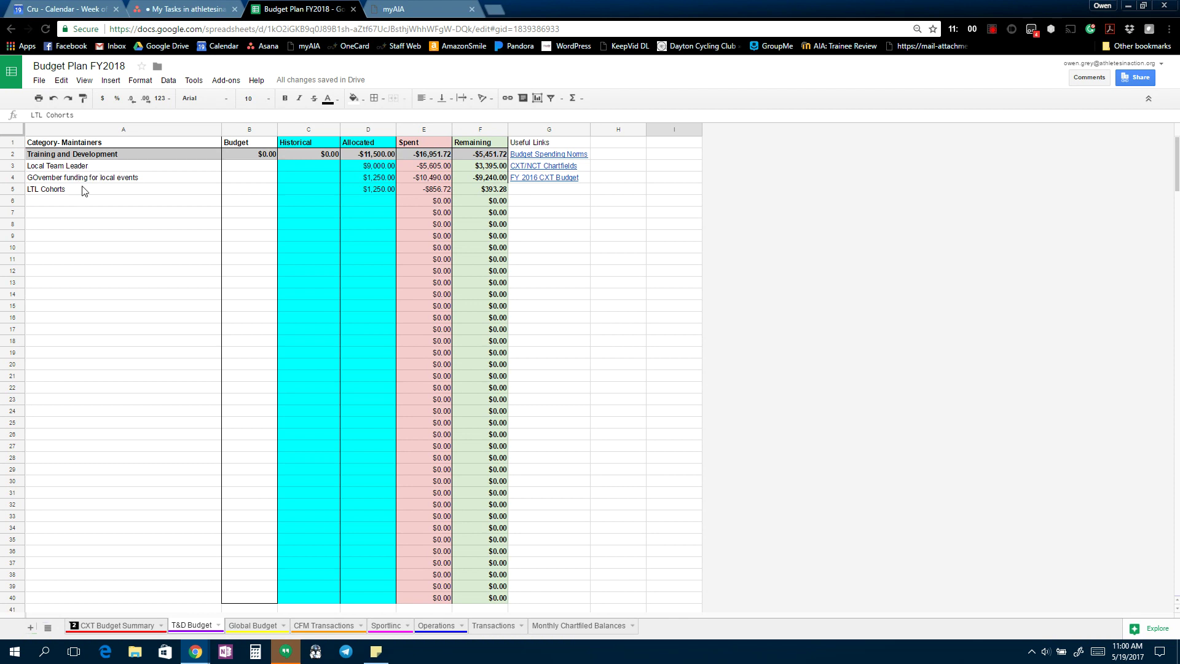
{"action": "left_click", "coordinate": [141, 625]}
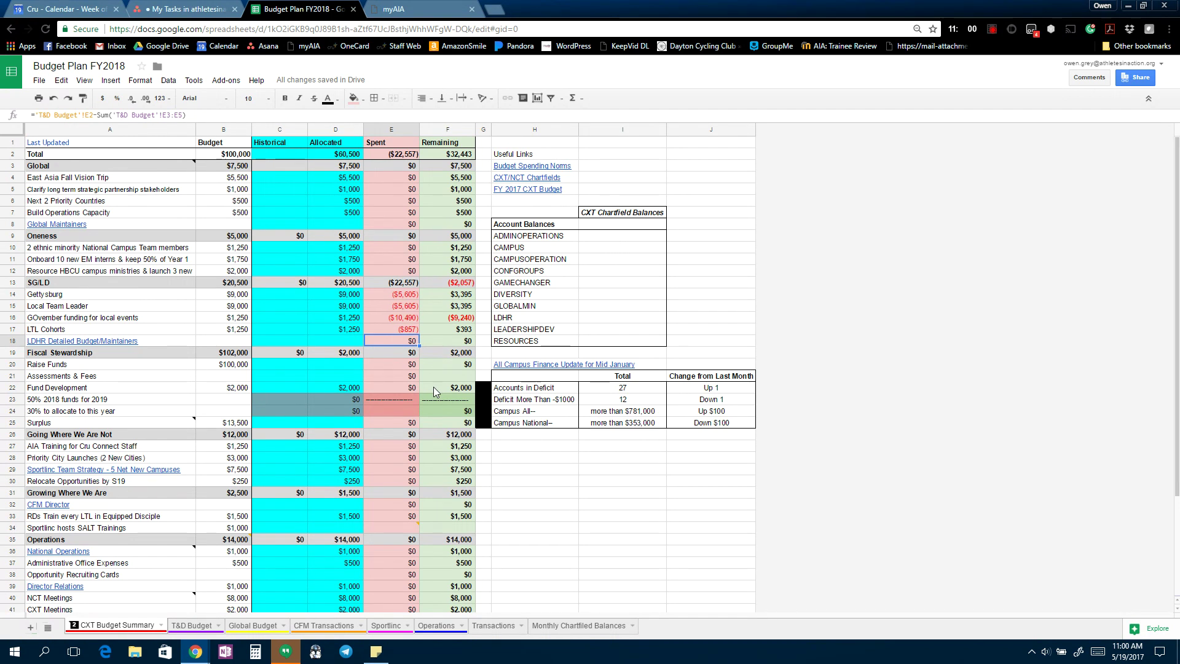
Clear the transaction details in A43:H54 of T&D Budget, keeping only the categories.
{"action": "left_click", "coordinate": [208, 628]}
{"action": "scroll", "coordinate": [401, 439], "scroll_direction": "down", "scroll_amount": 10}
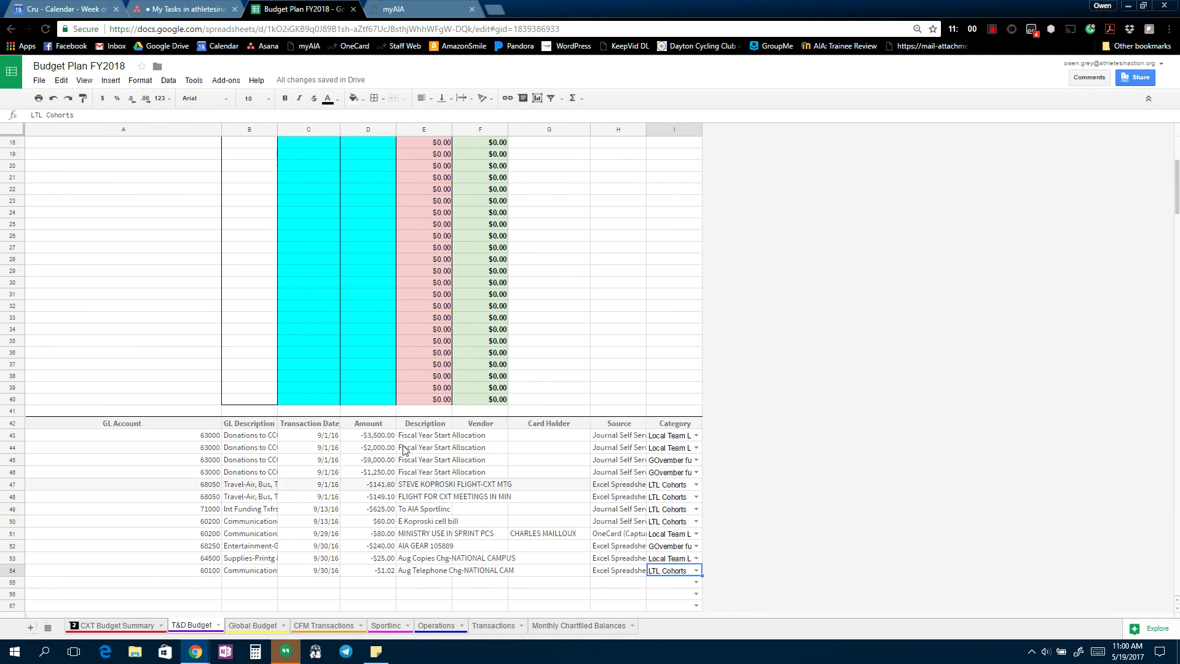
{"action": "scroll", "coordinate": [372, 463], "scroll_direction": "down", "scroll_amount": 1}
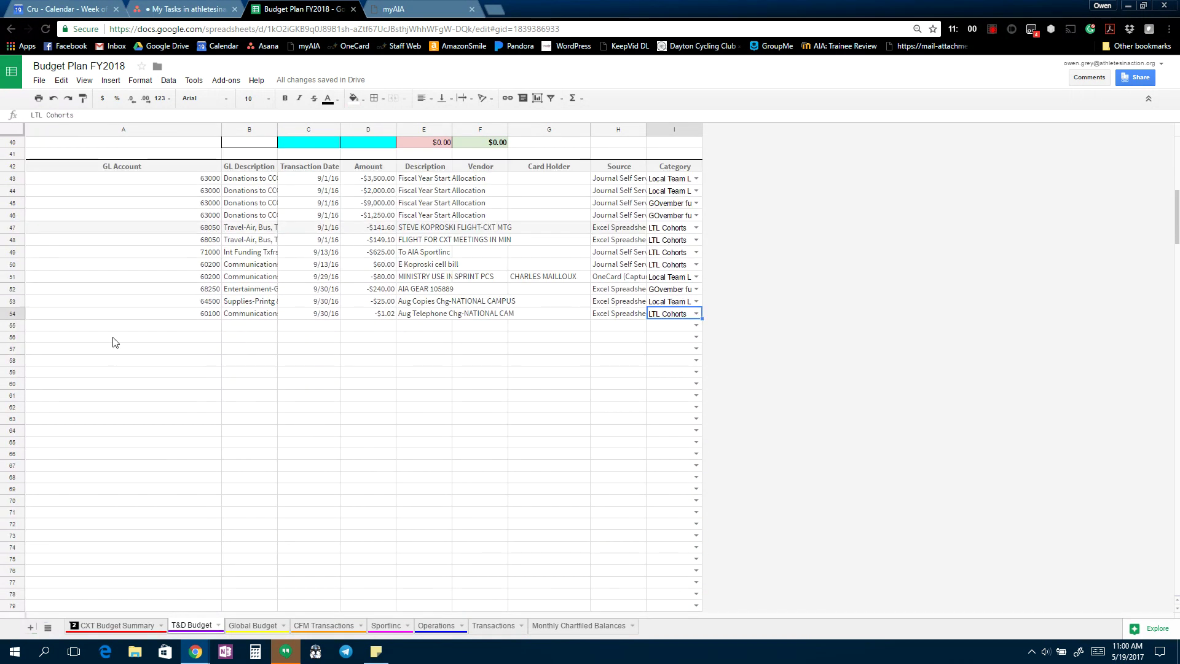
{"action": "scroll", "coordinate": [264, 428], "scroll_direction": "up", "scroll_amount": 6}
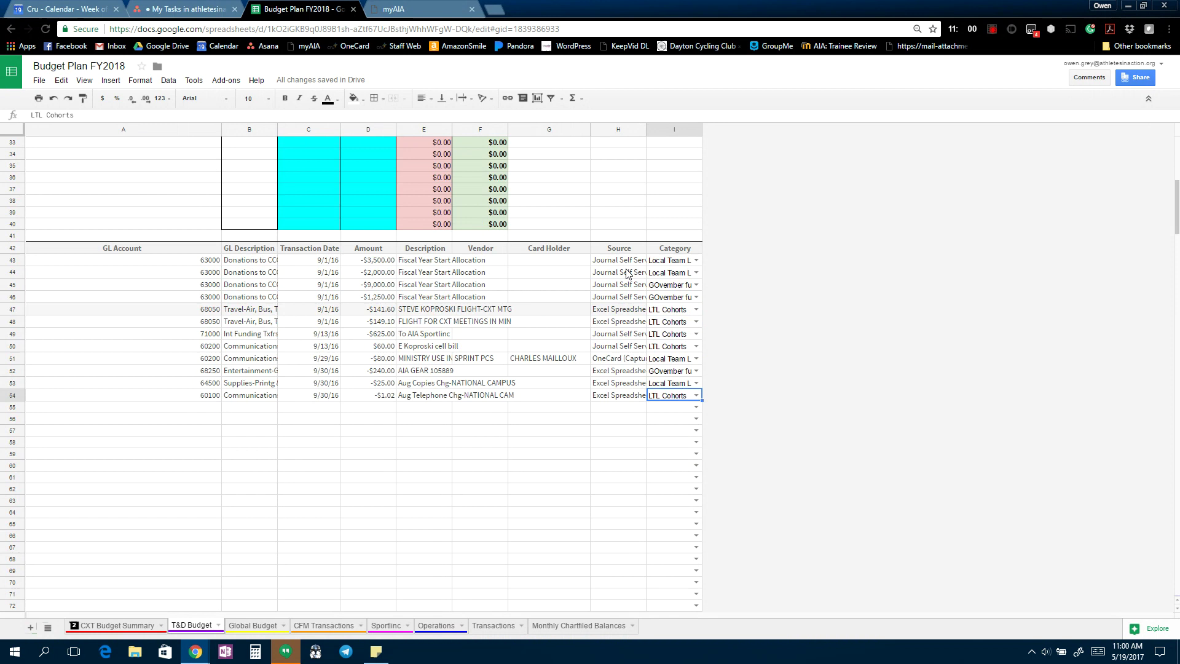
{"action": "left_click_drag", "start_coordinate": [206, 401], "coordinate": [619, 533]}
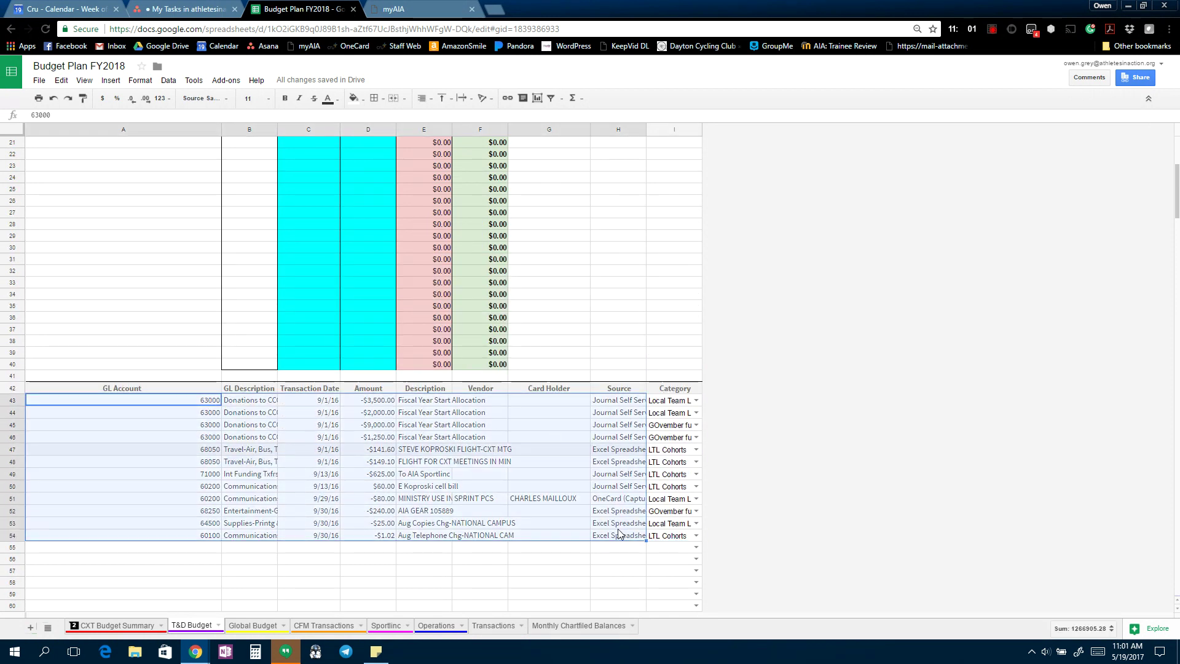
{"action": "key", "text": "Delete"}
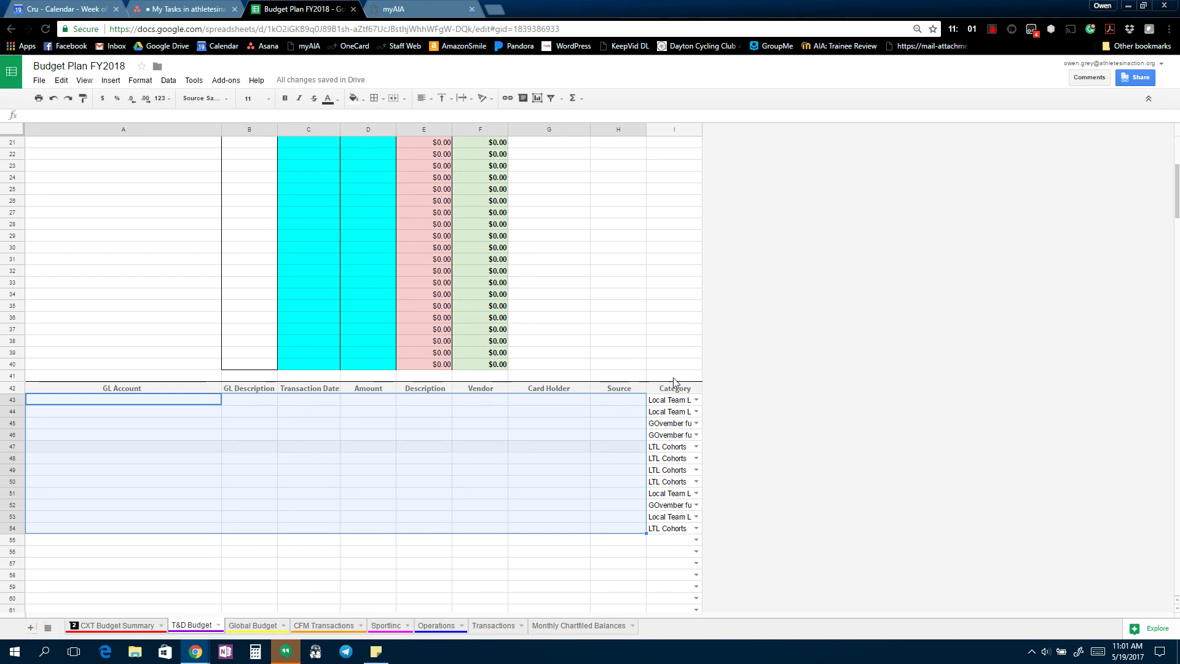
{"action": "scroll", "coordinate": [674, 395], "scroll_direction": "up", "scroll_amount": 1}
{"action": "scroll", "coordinate": [674, 395], "scroll_direction": "up", "scroll_amount": 5}
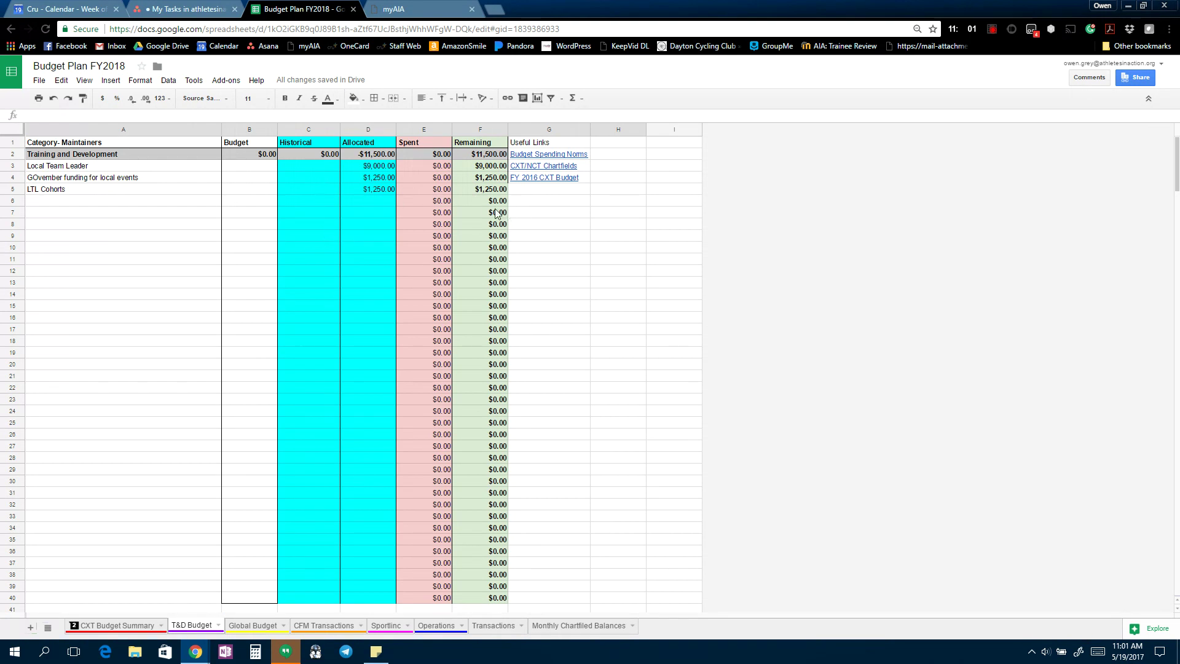
Enter budgets of 9,000, 1,250 and 1,250 in B3:B5 for Local Team Leader, GOvember and LTL Cohorts.
{"action": "left_click", "coordinate": [262, 172]}
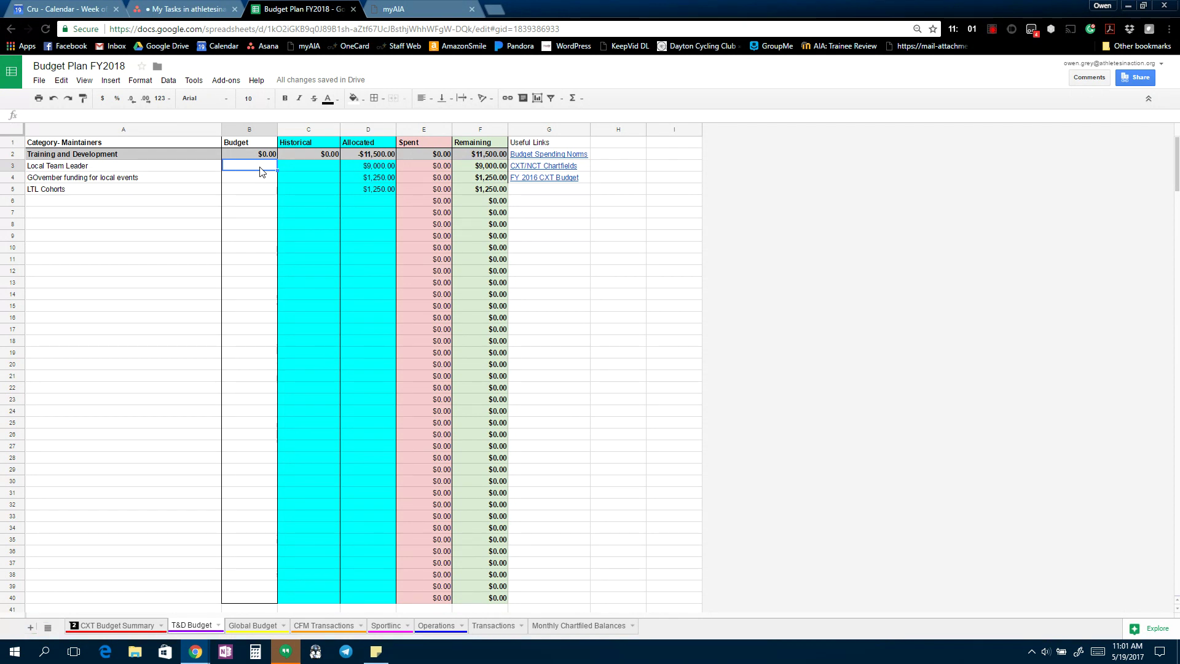
{"action": "type", "text": "9000"}
{"action": "key", "text": "Return"}
{"action": "type", "text": "1250"}
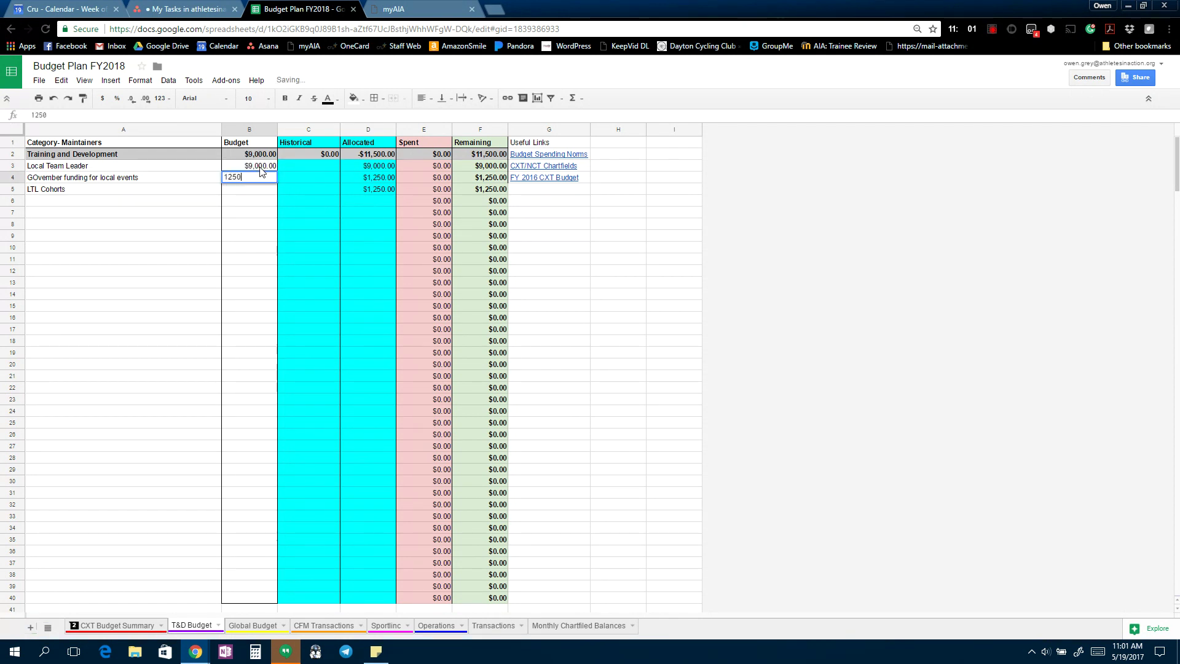
{"action": "key", "text": "Return"}
{"action": "type", "text": "1,2"}
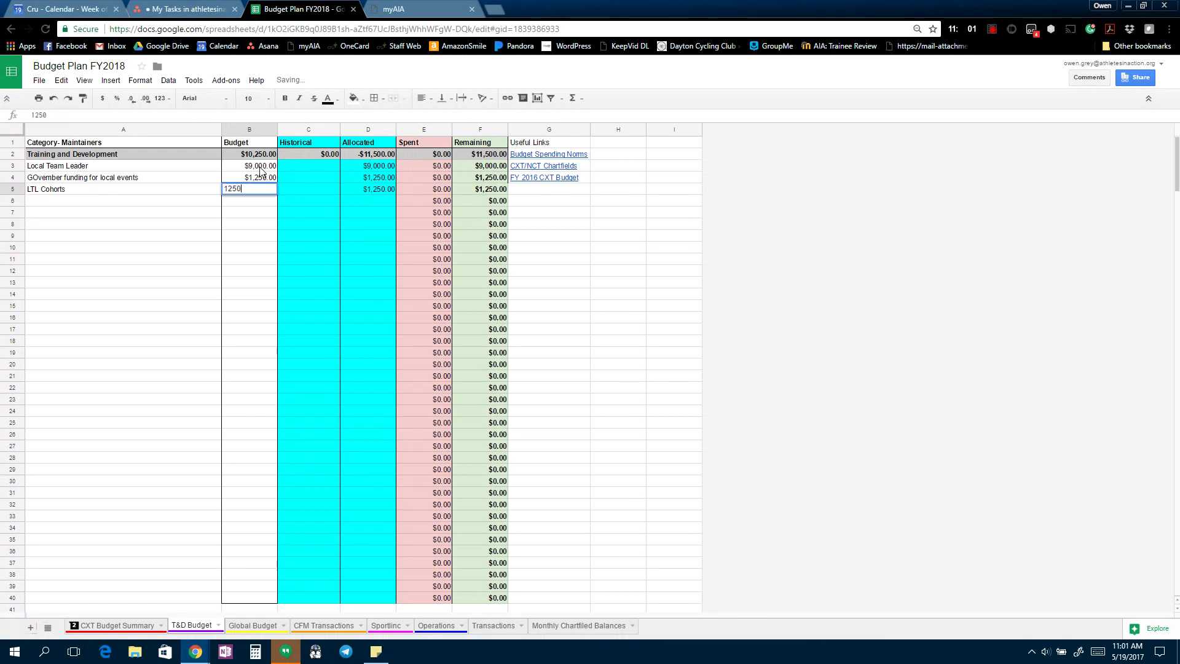
{"action": "type", "text": "50"}
{"action": "key", "text": "Return"}
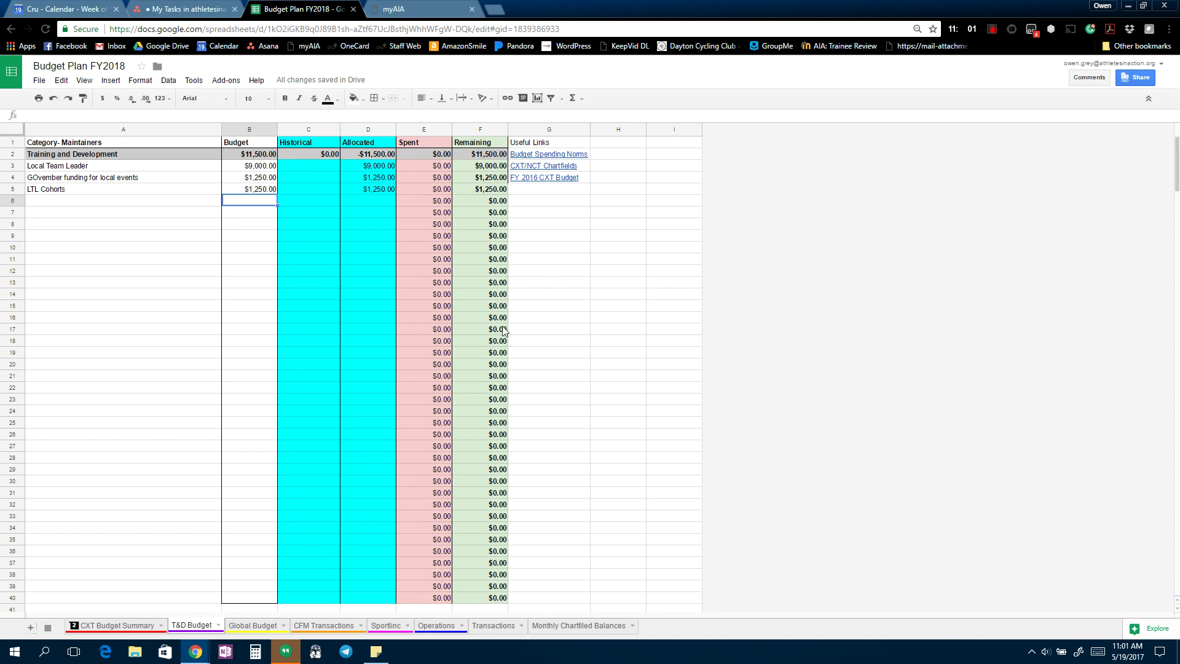
Widen column C on CFM Transactions so the Transaction Date header fits.
{"action": "left_click", "coordinate": [334, 625]}
{"action": "scroll", "coordinate": [289, 477], "scroll_direction": "up", "scroll_amount": 5}
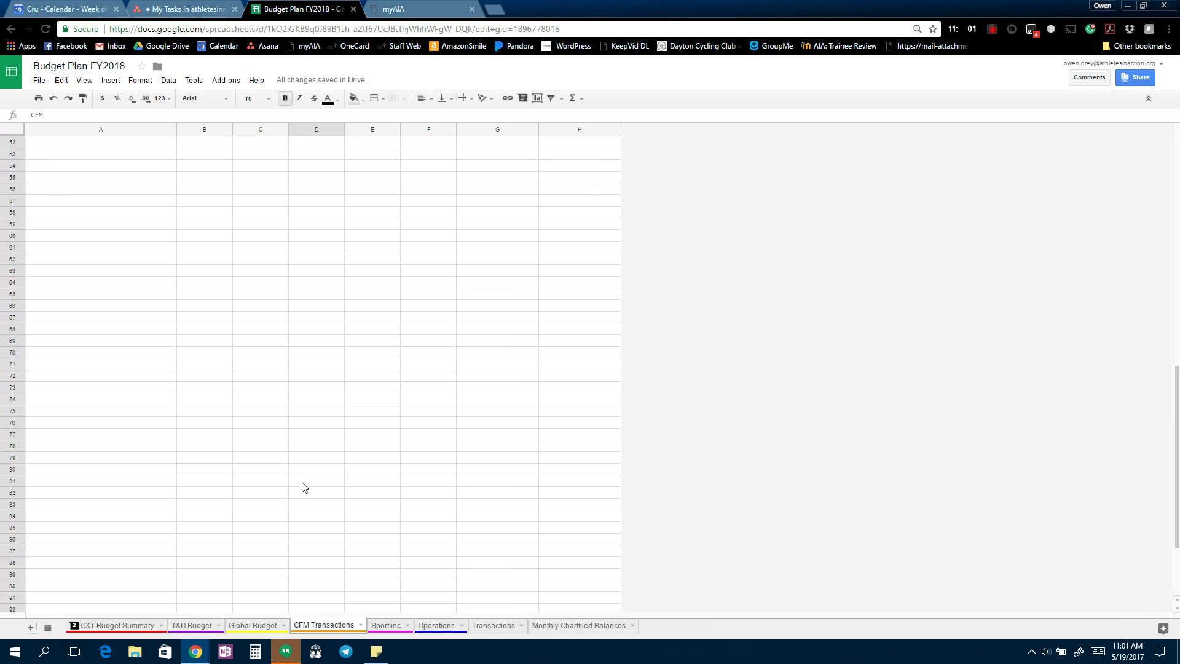
{"action": "scroll", "coordinate": [305, 483], "scroll_direction": "up", "scroll_amount": 10}
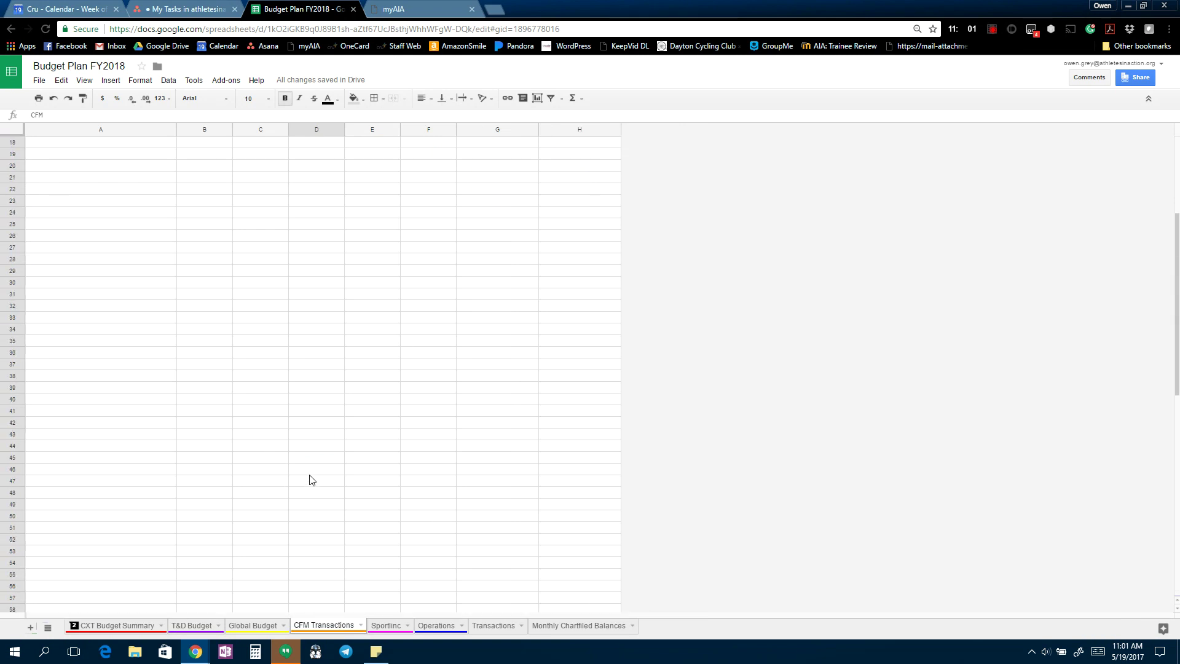
{"action": "scroll", "coordinate": [311, 478], "scroll_direction": "up", "scroll_amount": 3}
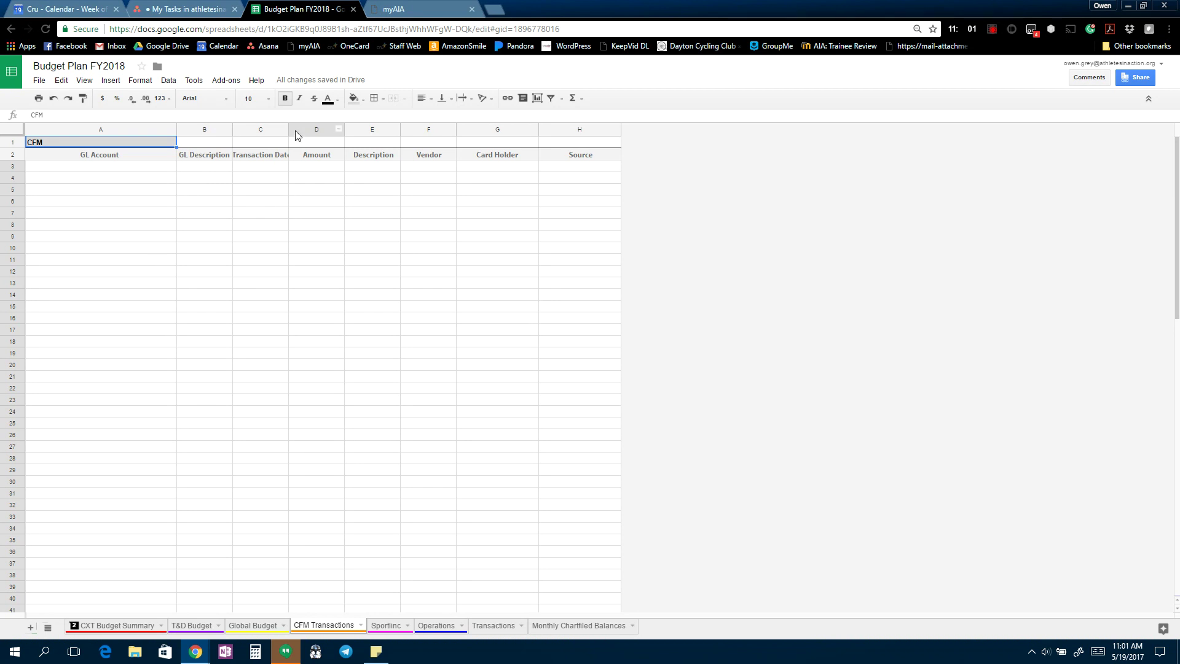
{"action": "left_click_drag", "start_coordinate": [288, 131], "coordinate": [295, 131]}
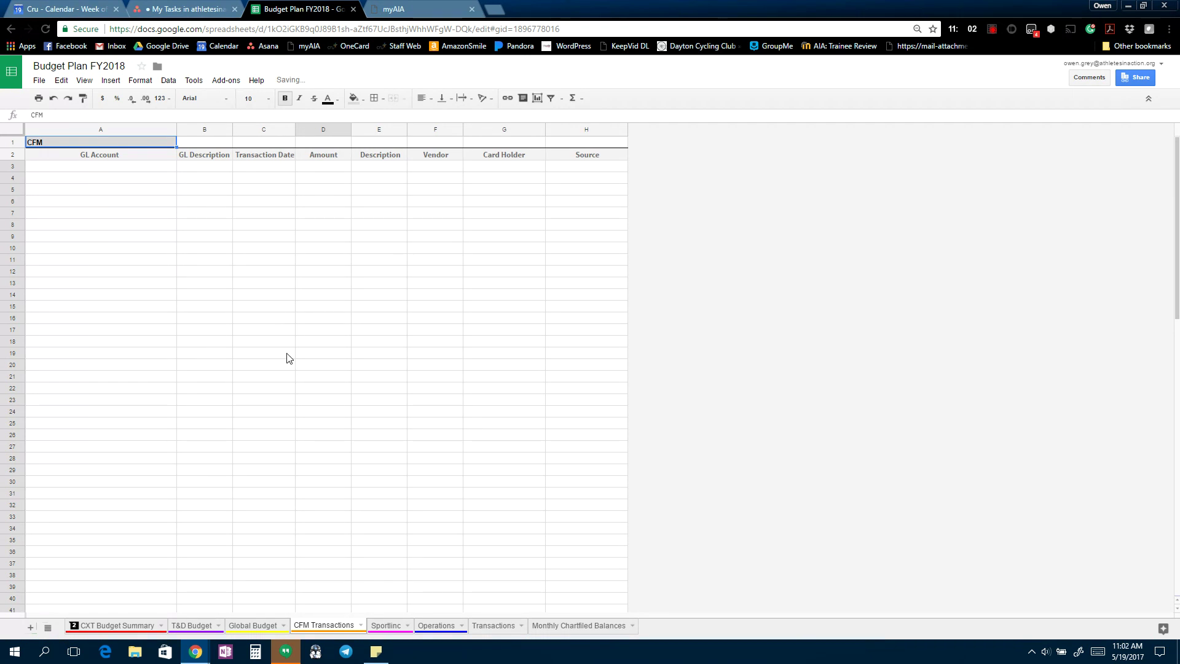
Inspect the CXT Budget Summary spent formulas and SALT Trainings comment, and copy the SALT Trainings label.
{"action": "left_click", "coordinate": [123, 627]}
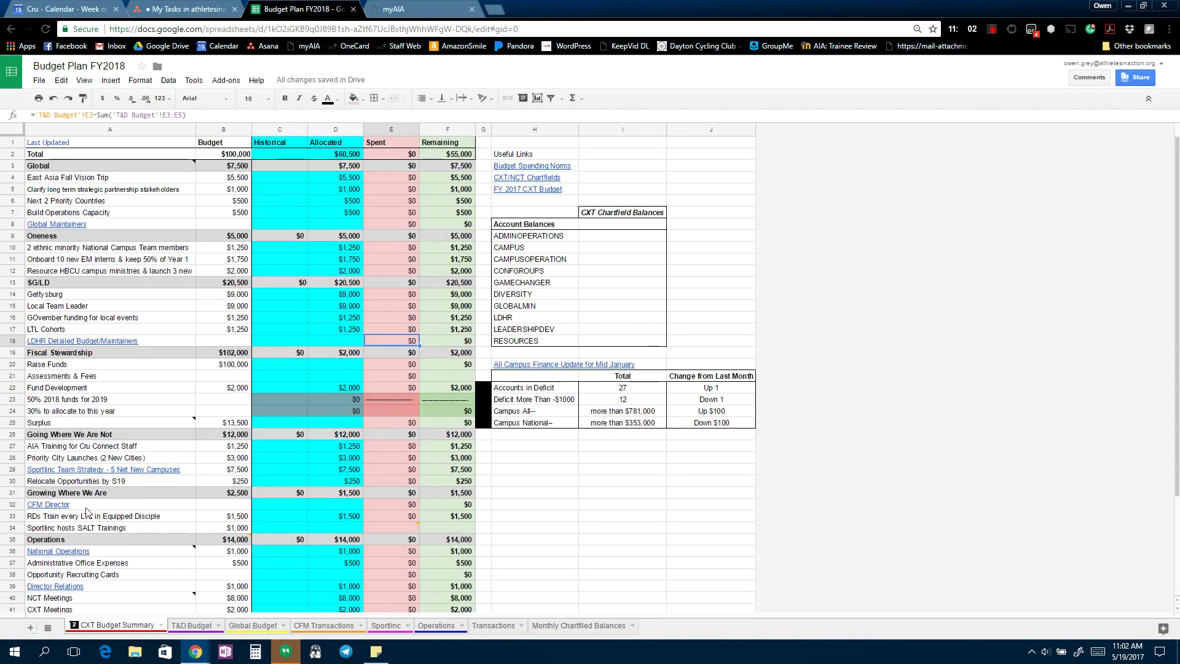
{"action": "left_click", "coordinate": [391, 505]}
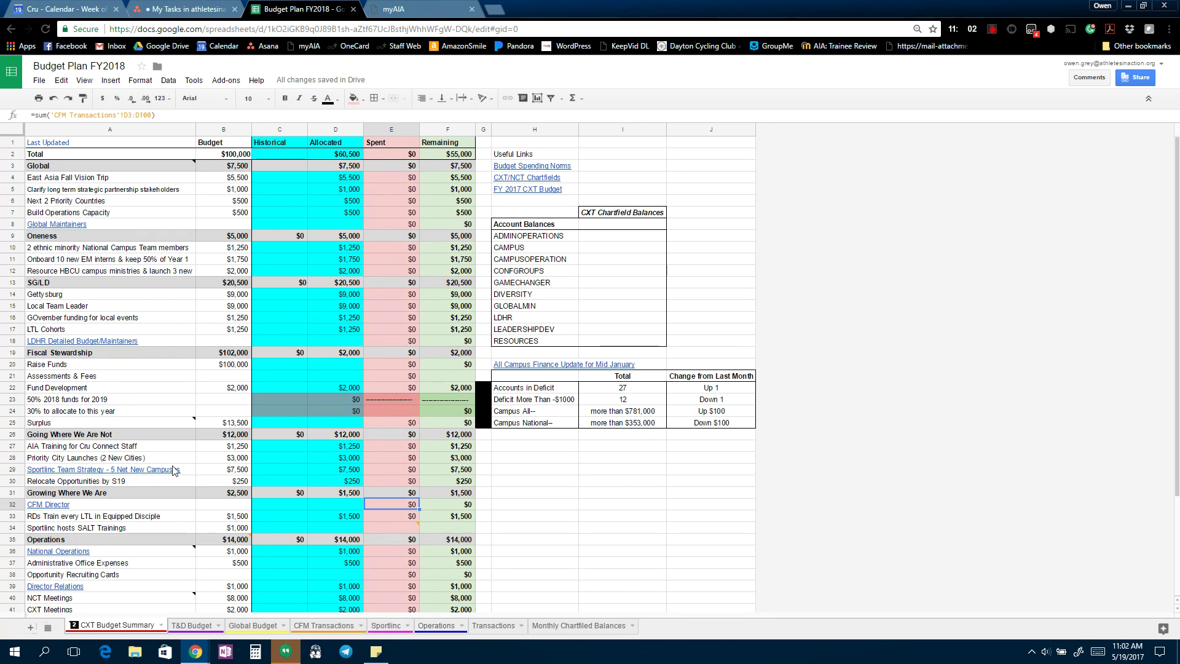
{"action": "left_click", "coordinate": [397, 470]}
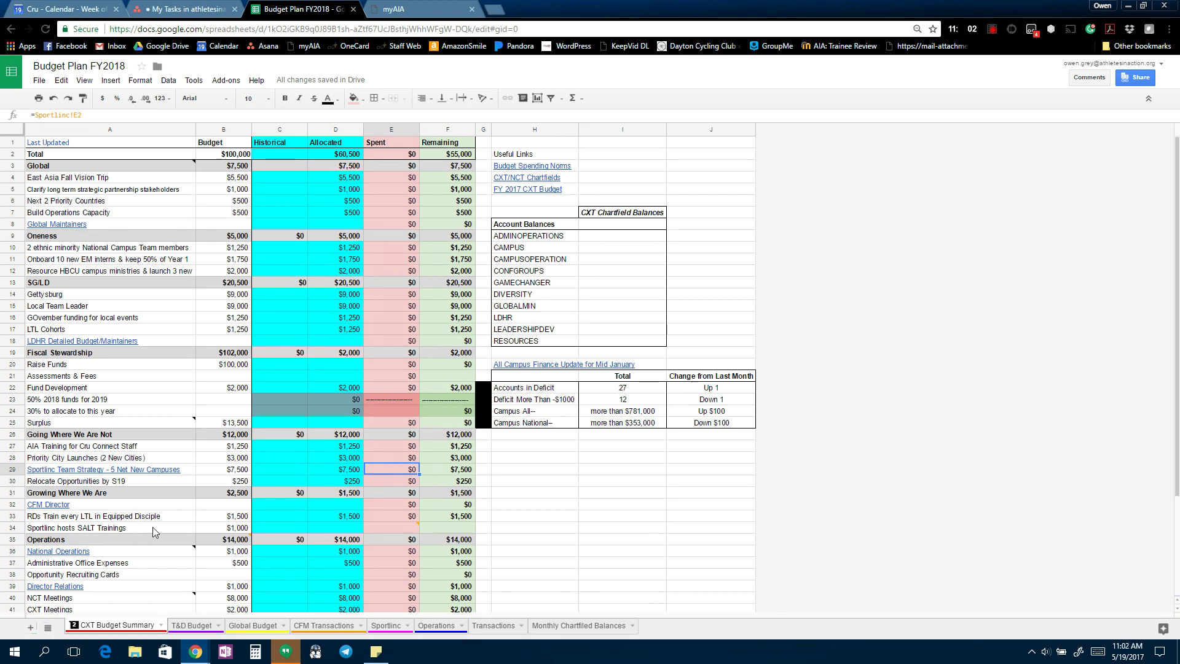
{"action": "left_click", "coordinate": [370, 526]}
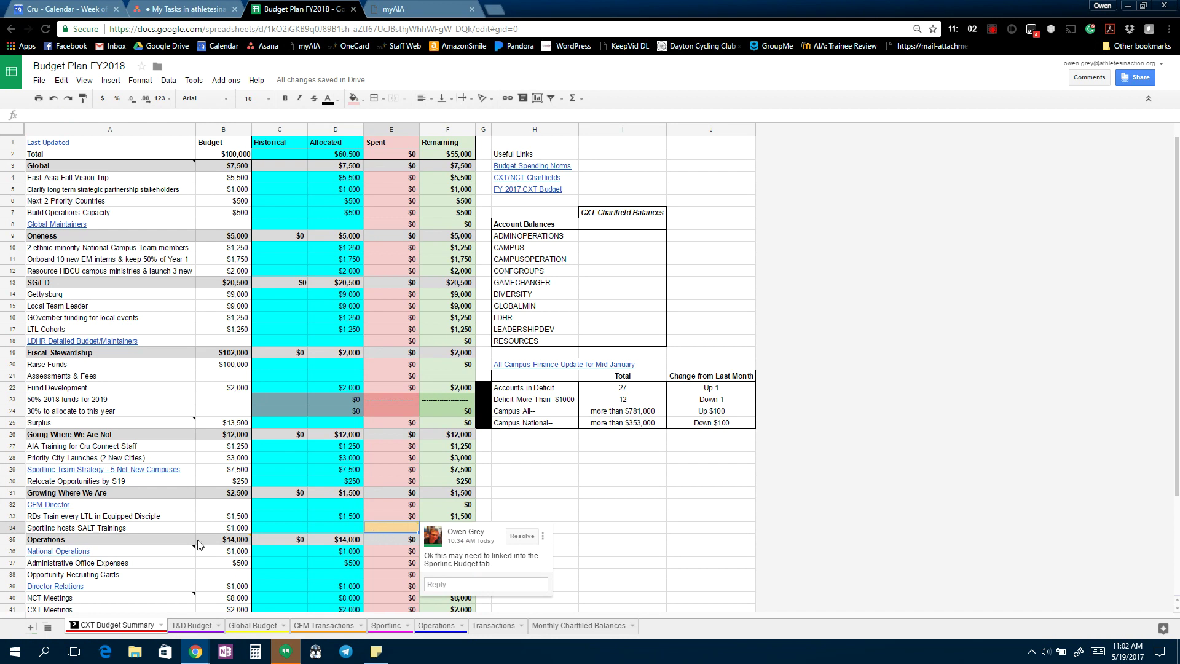
{"action": "left_click", "coordinate": [123, 528]}
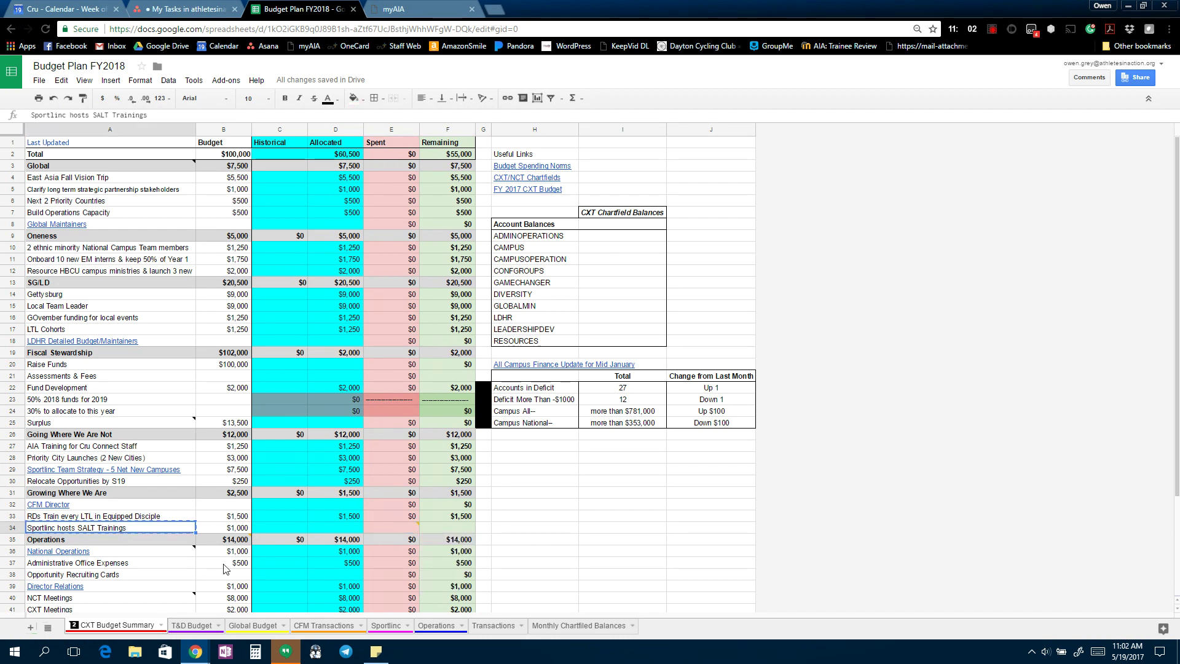
{"action": "left_click", "coordinate": [386, 625]}
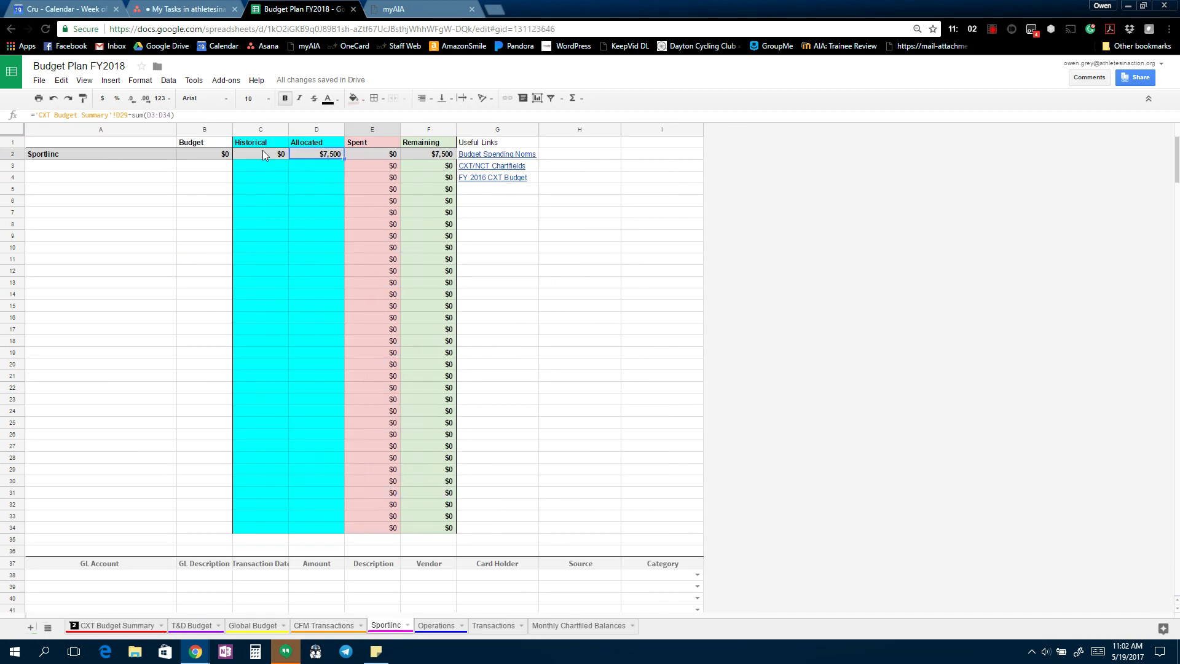
Paste the Sportlinc hosts SALT Trainings label into A3 of the Sportlinc sheet.
{"action": "scroll", "coordinate": [203, 406], "scroll_direction": "down", "scroll_amount": 5}
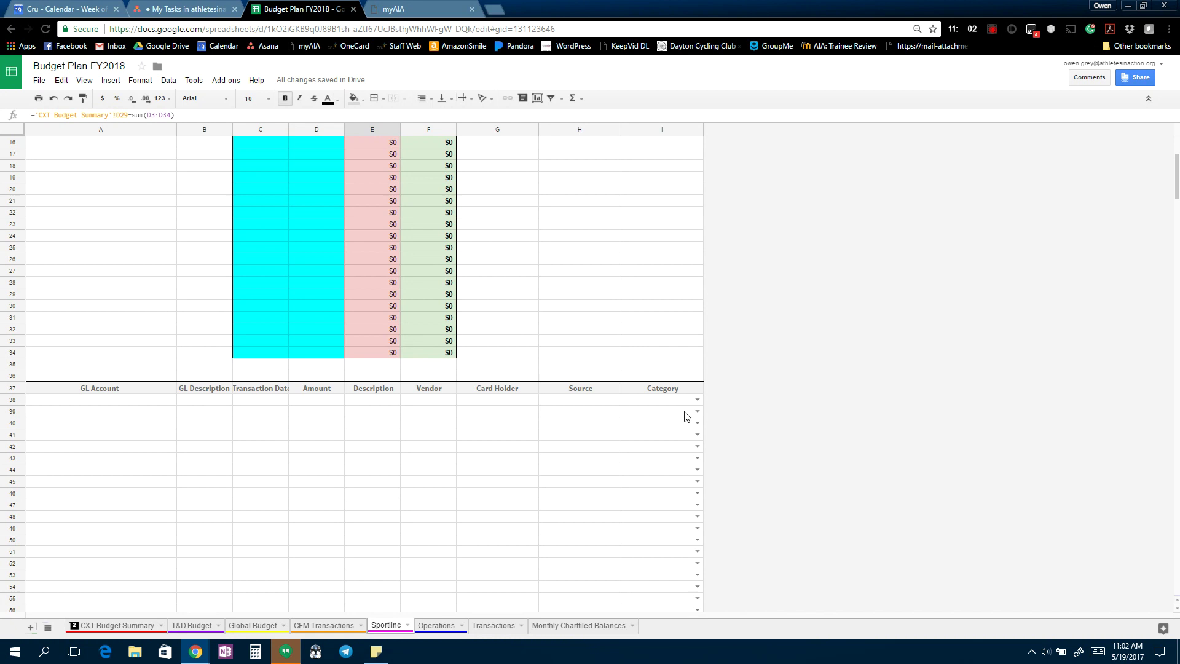
{"action": "scroll", "coordinate": [238, 301], "scroll_direction": "up", "scroll_amount": 3}
{"action": "scroll", "coordinate": [248, 317], "scroll_direction": "up", "scroll_amount": 3}
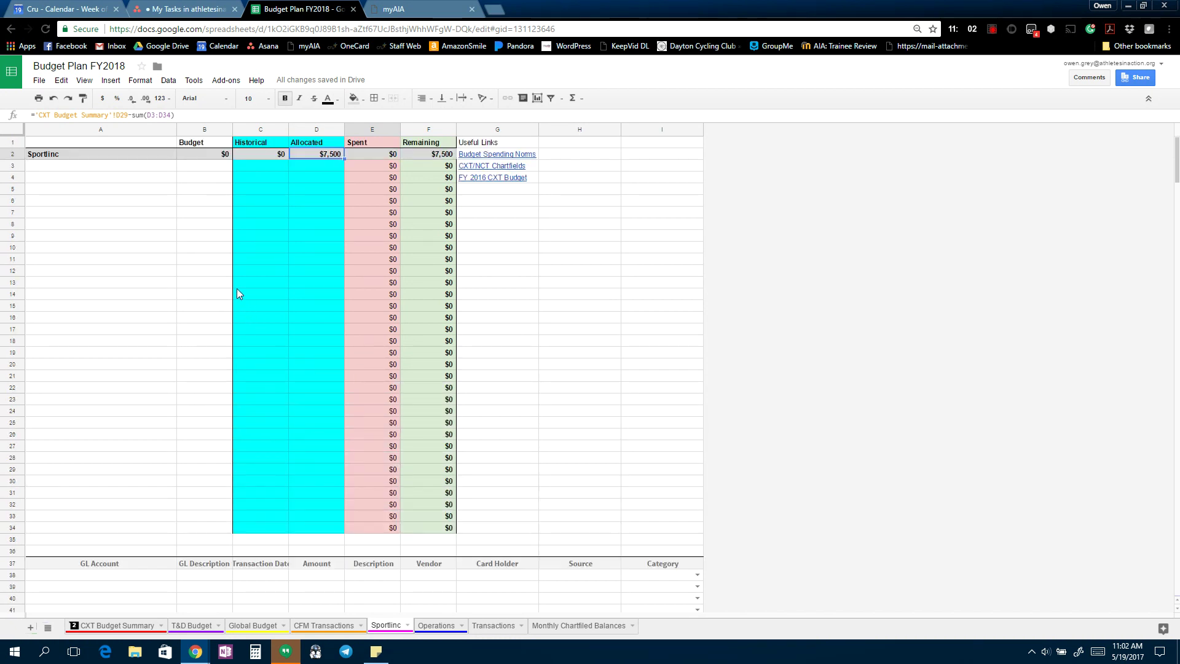
{"action": "left_click", "coordinate": [137, 168]}
{"action": "type", "text": "Sportlinc hosts SALT Trainings"}
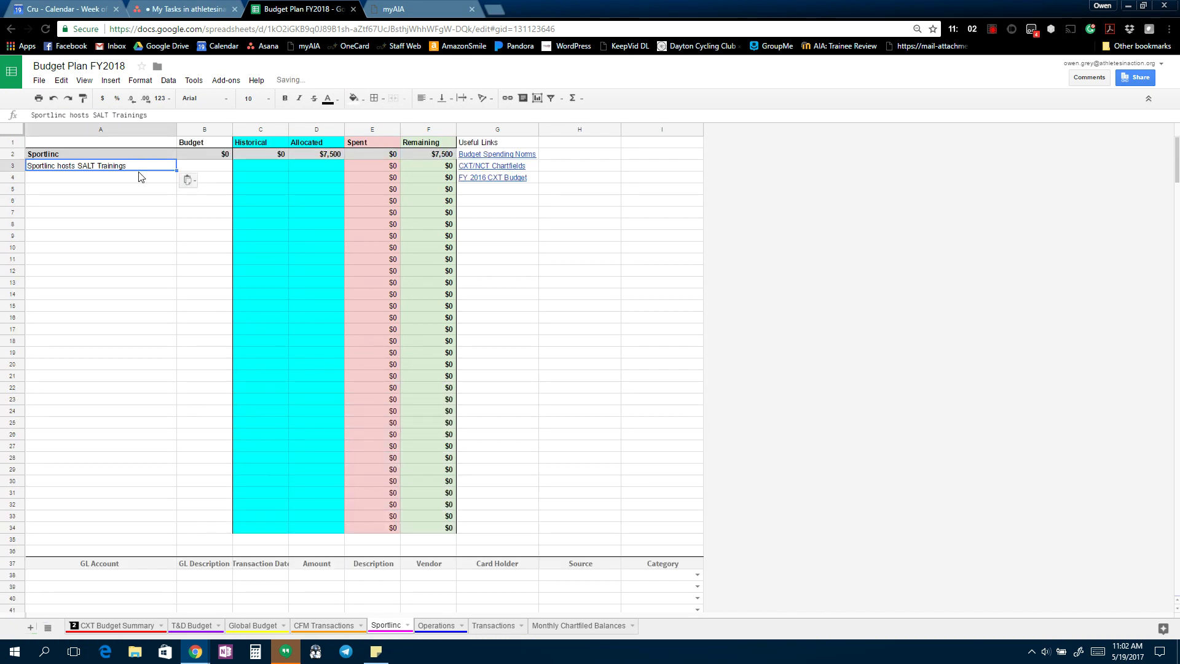
{"action": "left_click", "coordinate": [131, 626]}
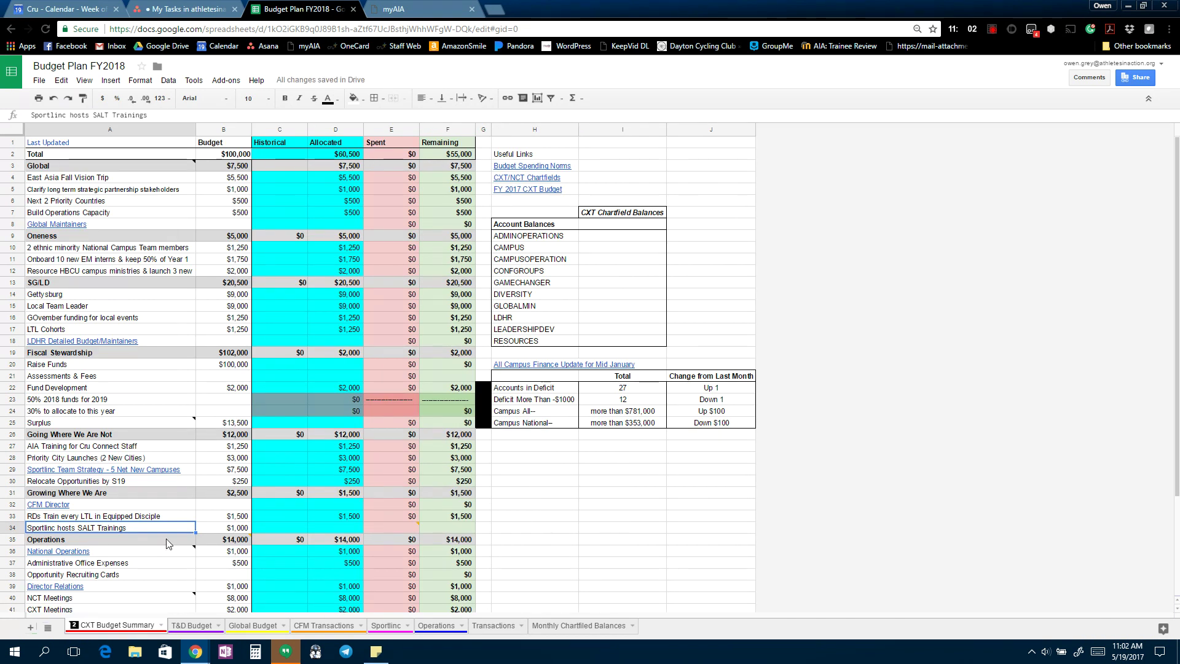
{"action": "mouse_move", "coordinate": [249, 534]}
{"action": "left_click", "coordinate": [386, 626]}
Give the SALT Trainings line a $1,000 budget and a $1,000 allocation.
{"action": "left_click", "coordinate": [203, 165]}
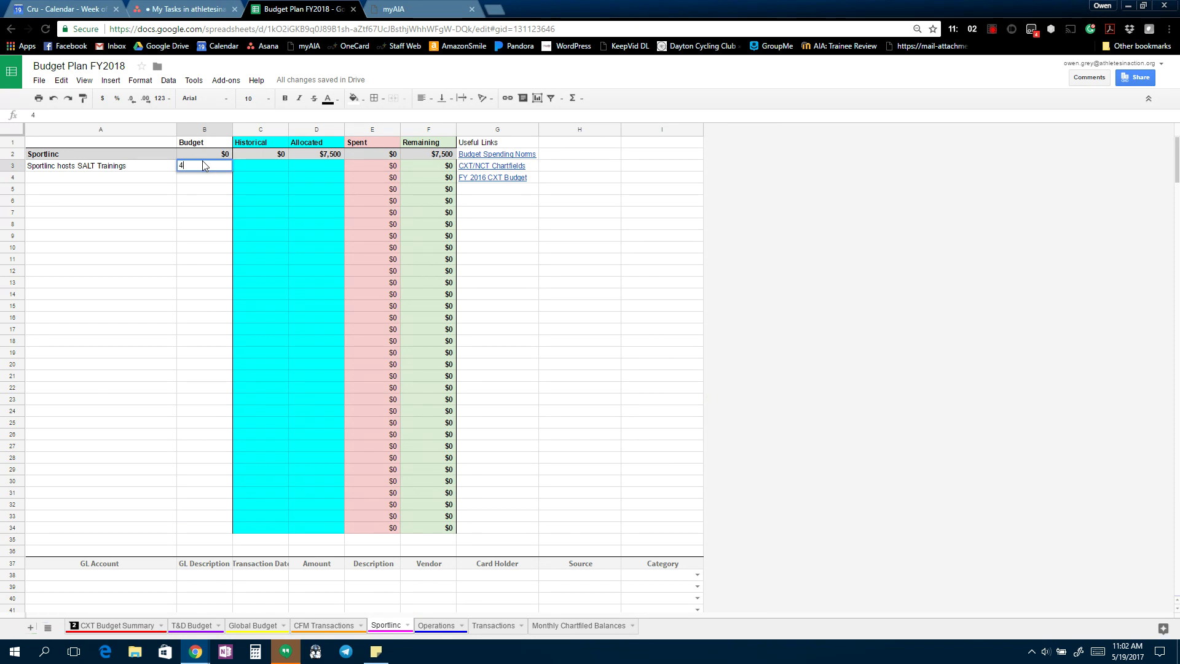
{"action": "type", "text": "1,00"}
{"action": "type", "text": "000"}
{"action": "key", "text": "Tab"}
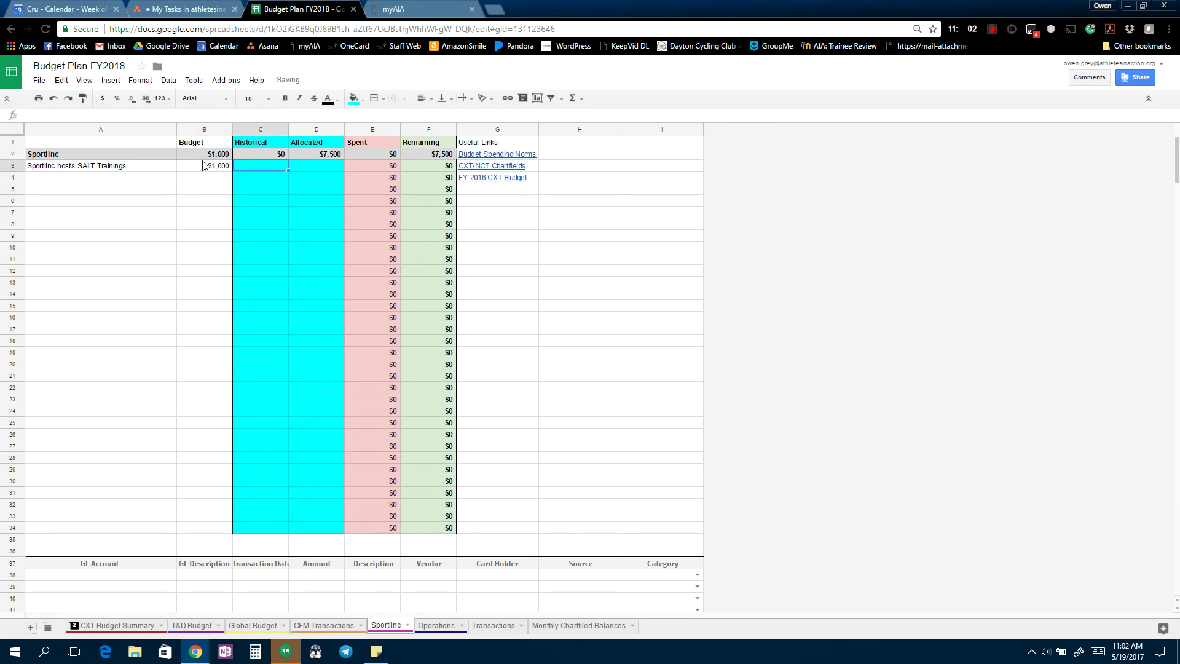
{"action": "key", "text": "Tab"}
{"action": "type", "text": "1000"}
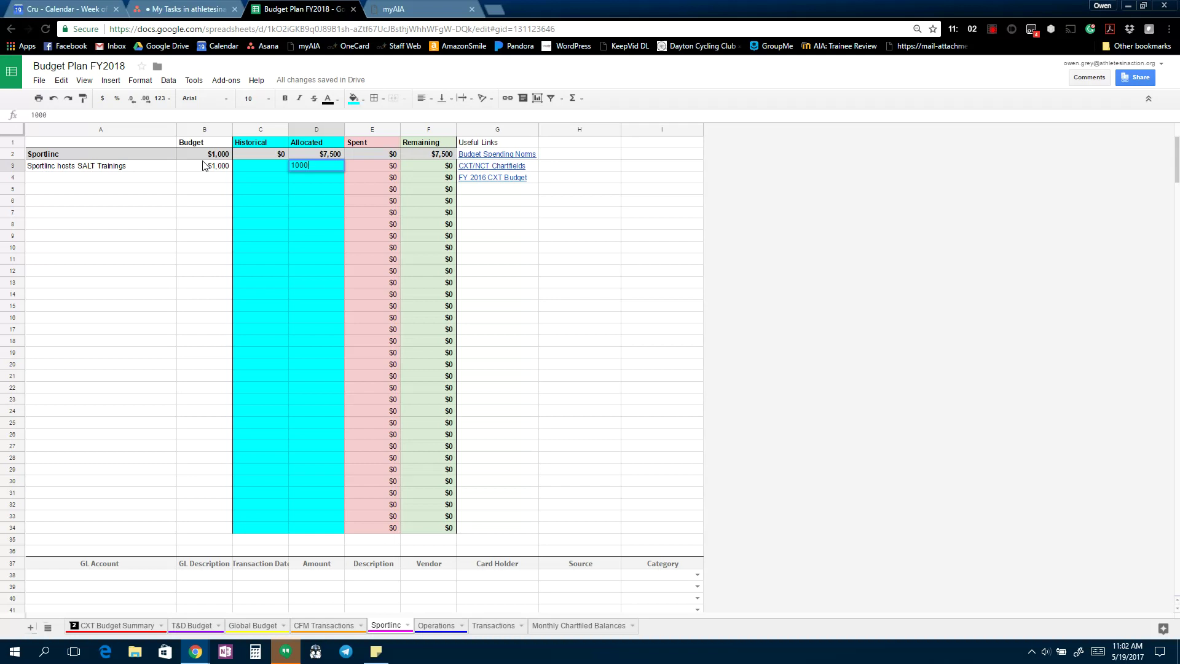
{"action": "key", "text": "Tab"}
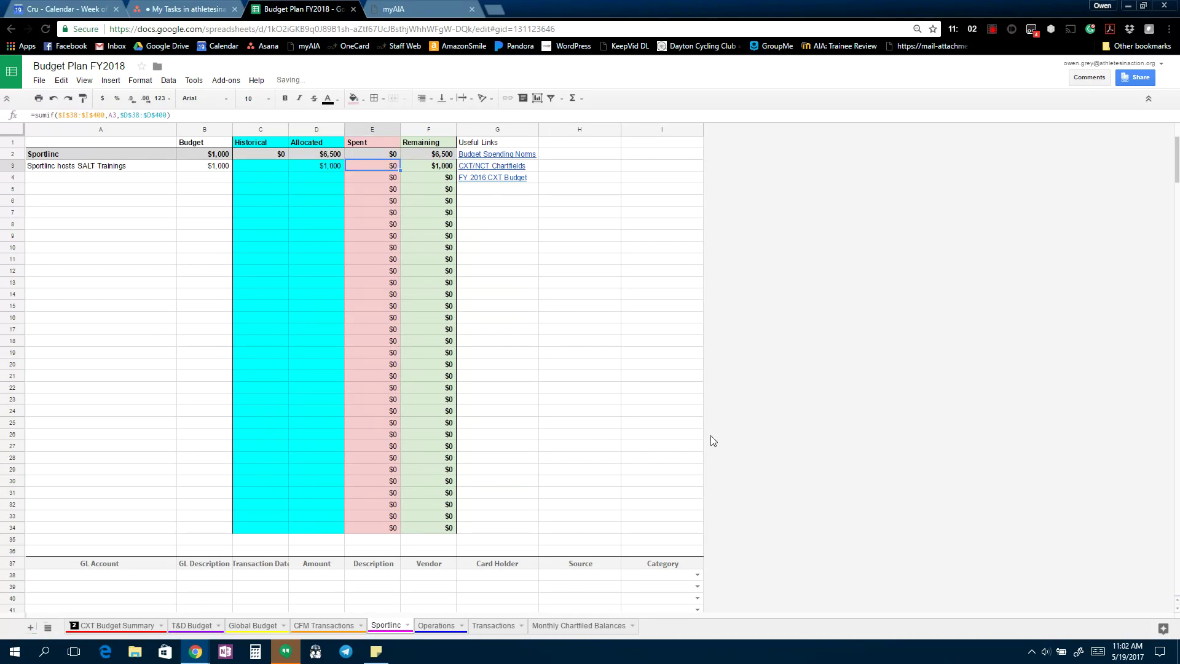
{"action": "scroll", "coordinate": [708, 464], "scroll_direction": "down", "scroll_amount": 1}
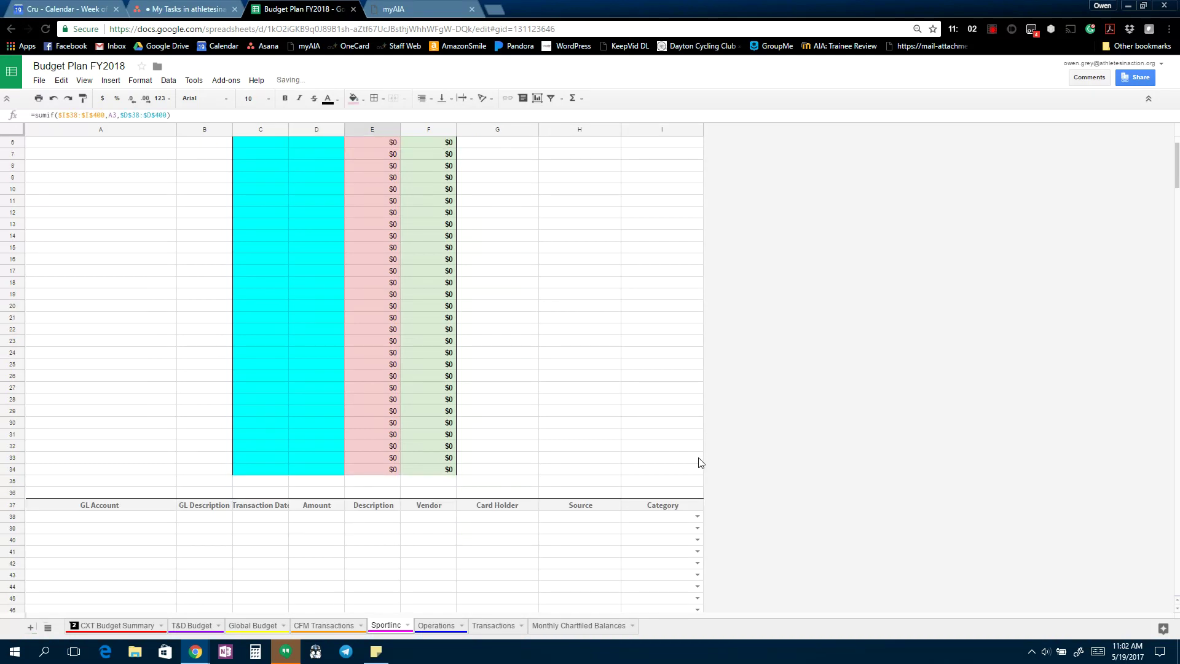
{"action": "left_click", "coordinate": [698, 516]}
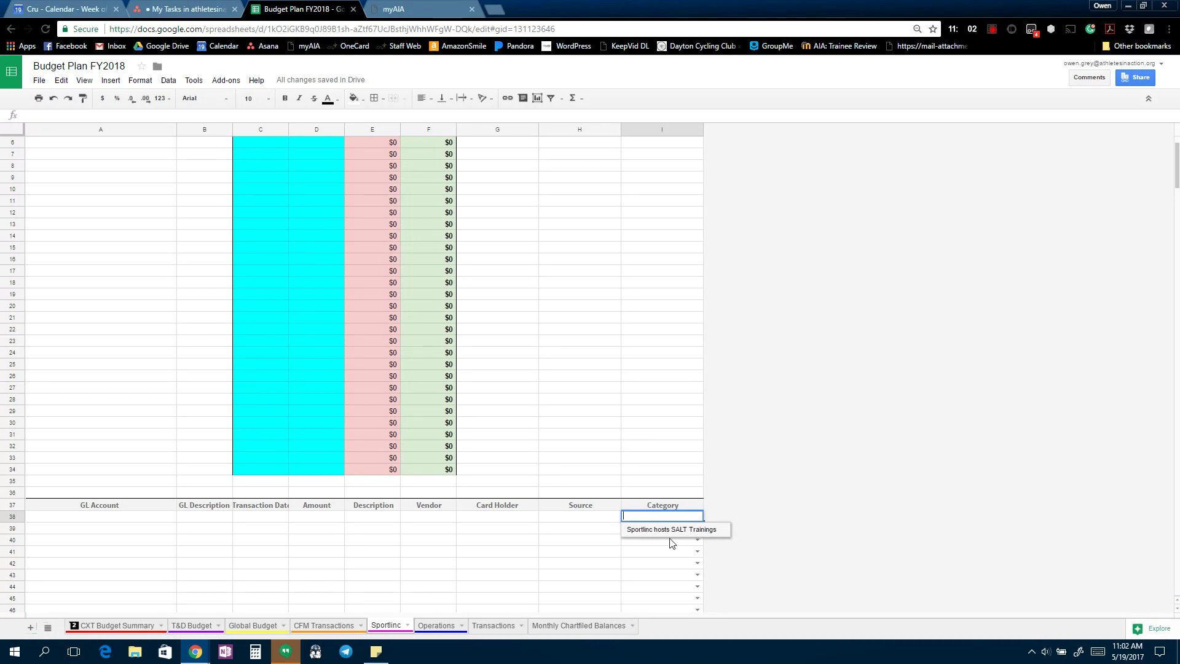
{"action": "left_click", "coordinate": [674, 460]}
{"action": "scroll", "coordinate": [569, 430], "scroll_direction": "up", "scroll_amount": 1}
{"action": "scroll", "coordinate": [567, 420], "scroll_direction": "up", "scroll_amount": 1}
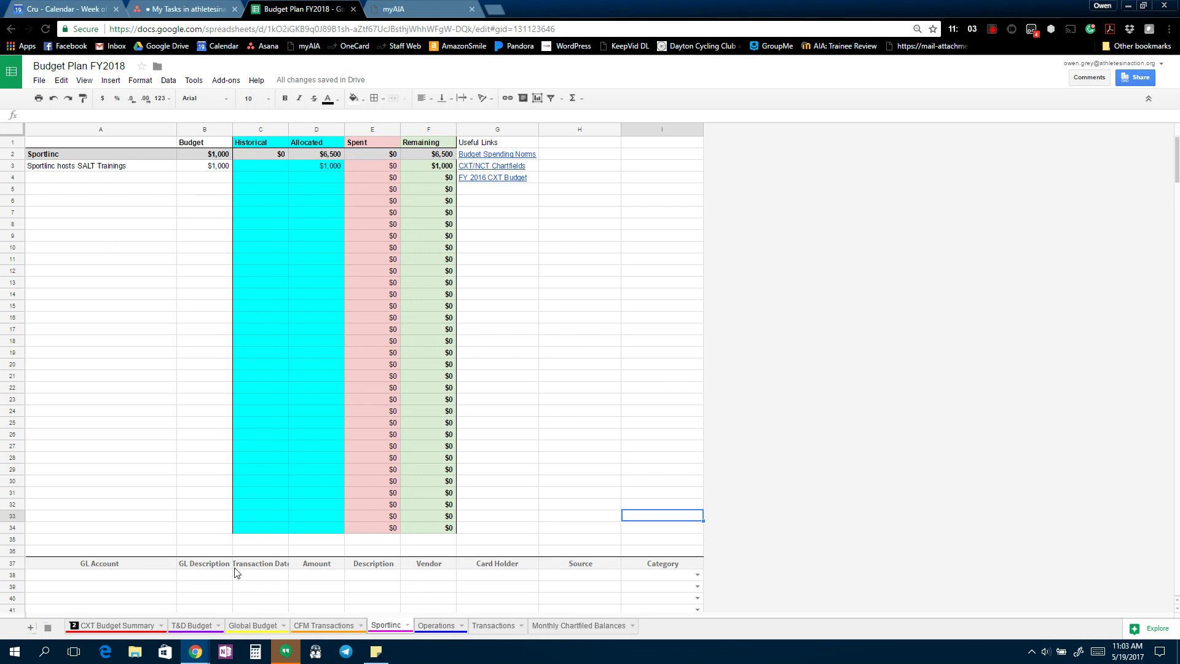
Review the T&D Budget, Sportlinc, Transactions, CXT Budget Summary and Monthly Chartfiled Balances tabs, ending on T&D Budget.
{"action": "left_click", "coordinate": [212, 626]}
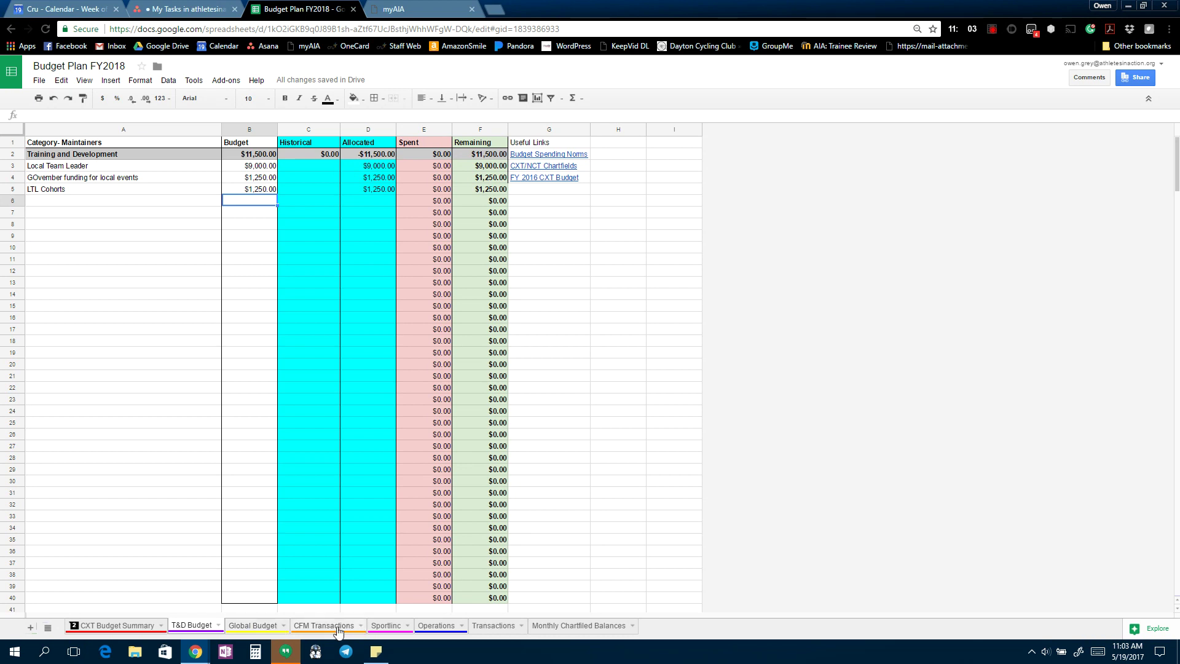
{"action": "left_click", "coordinate": [388, 626]}
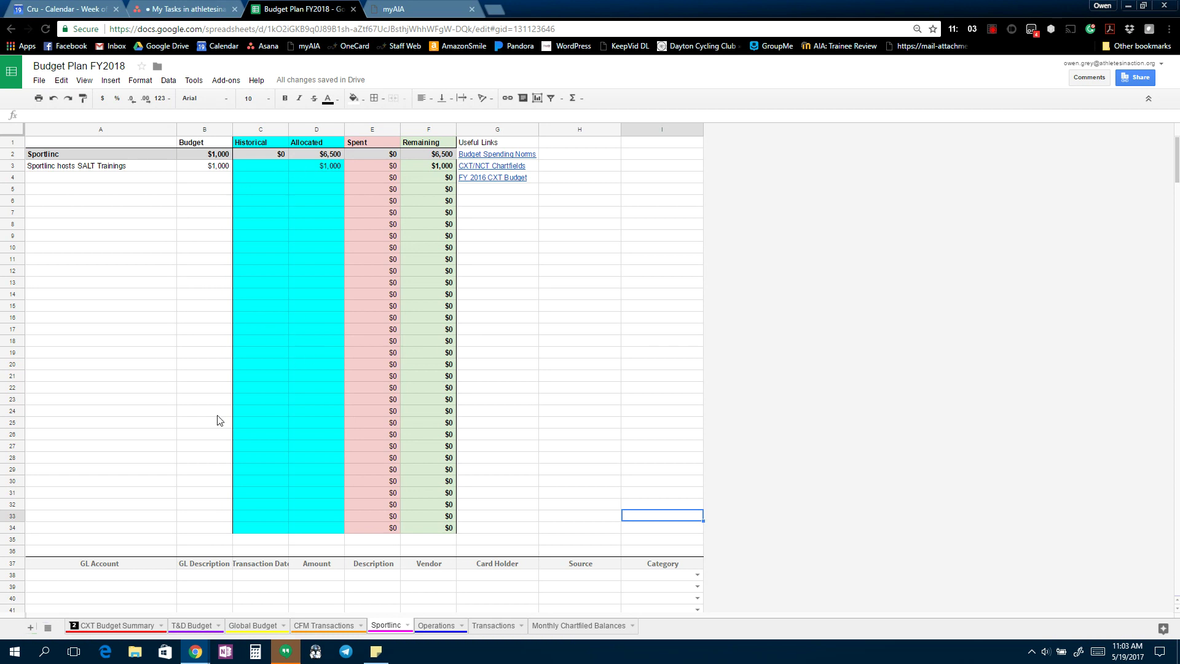
{"action": "left_click", "coordinate": [494, 627]}
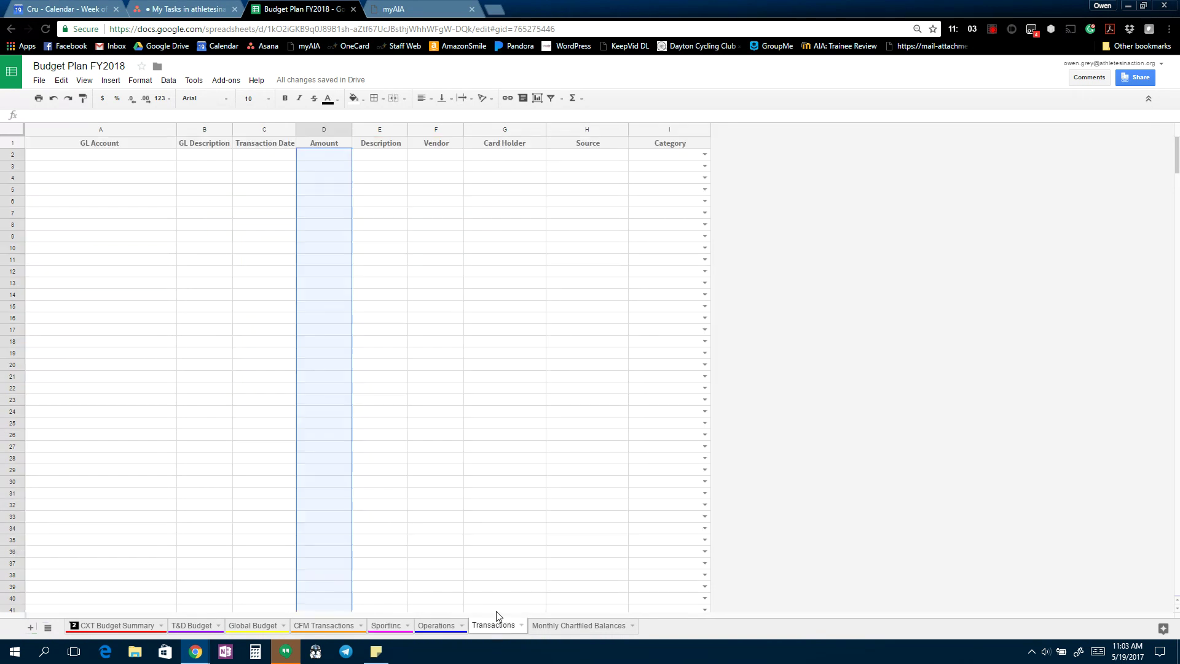
{"action": "left_click", "coordinate": [469, 263]}
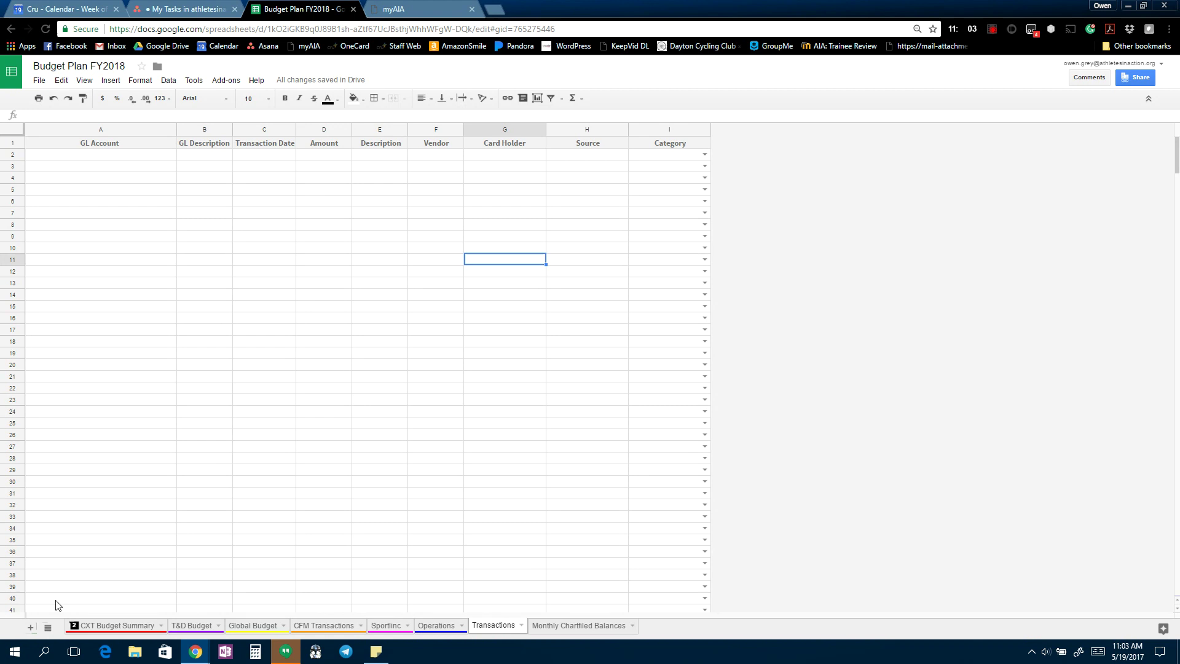
{"action": "left_click", "coordinate": [111, 625]}
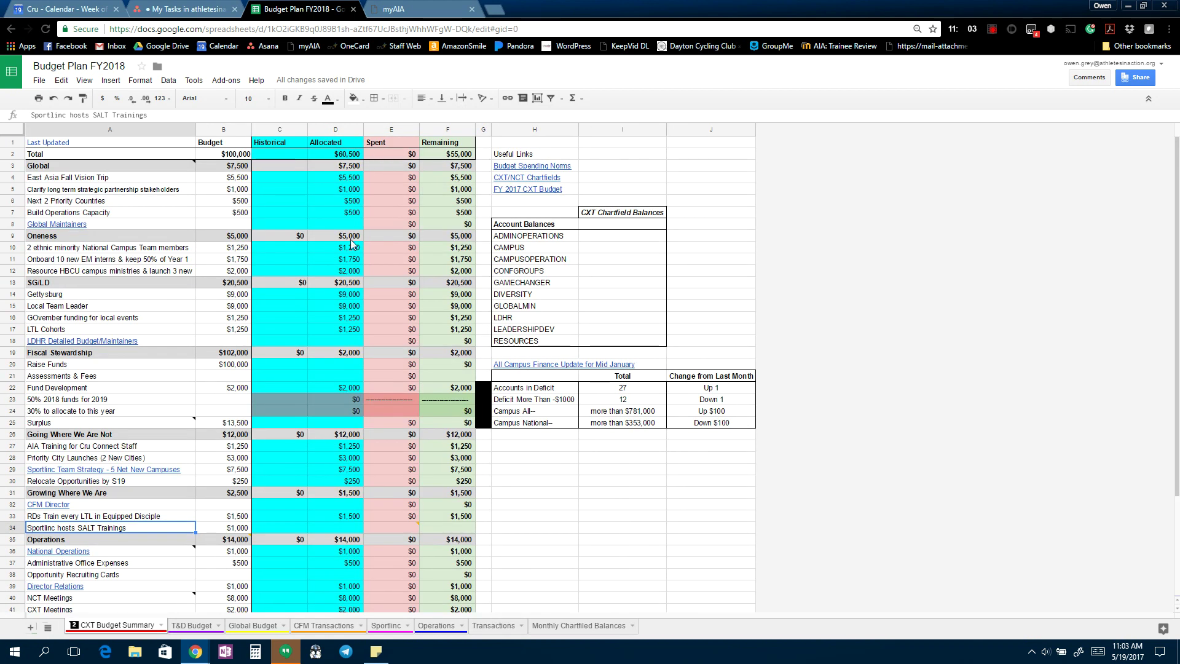
{"action": "left_click", "coordinate": [559, 626]}
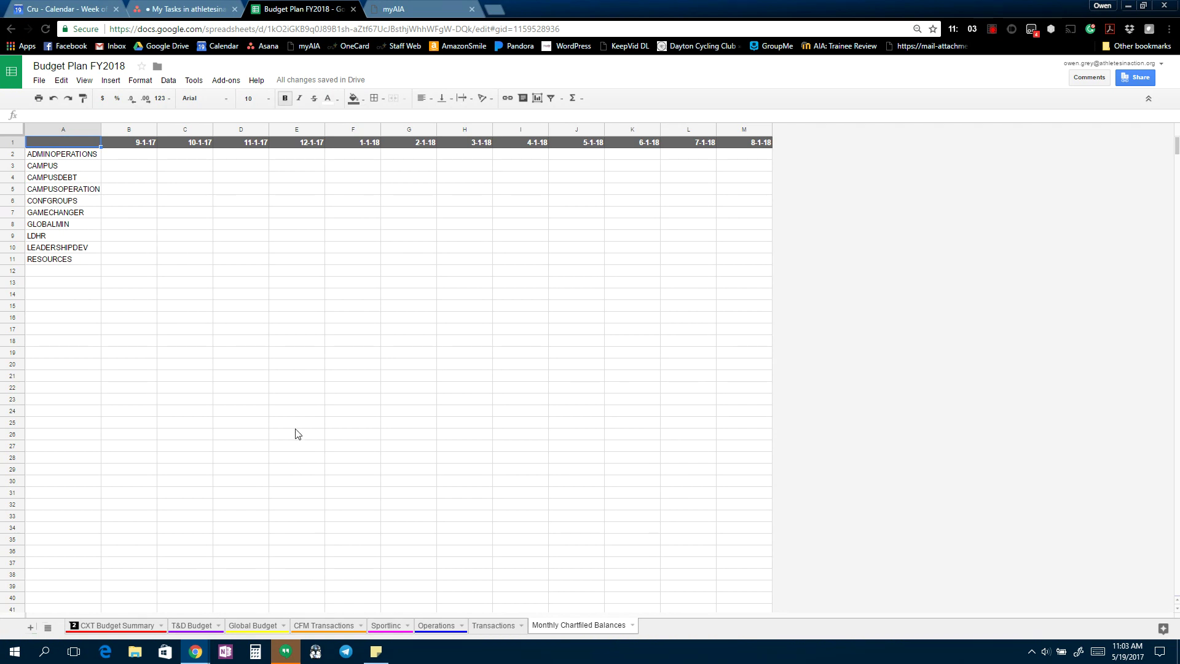
{"action": "left_click", "coordinate": [209, 627]}
Add a filter to the transaction table range A42:I54.
{"action": "scroll", "coordinate": [296, 418], "scroll_direction": "down", "scroll_amount": 5}
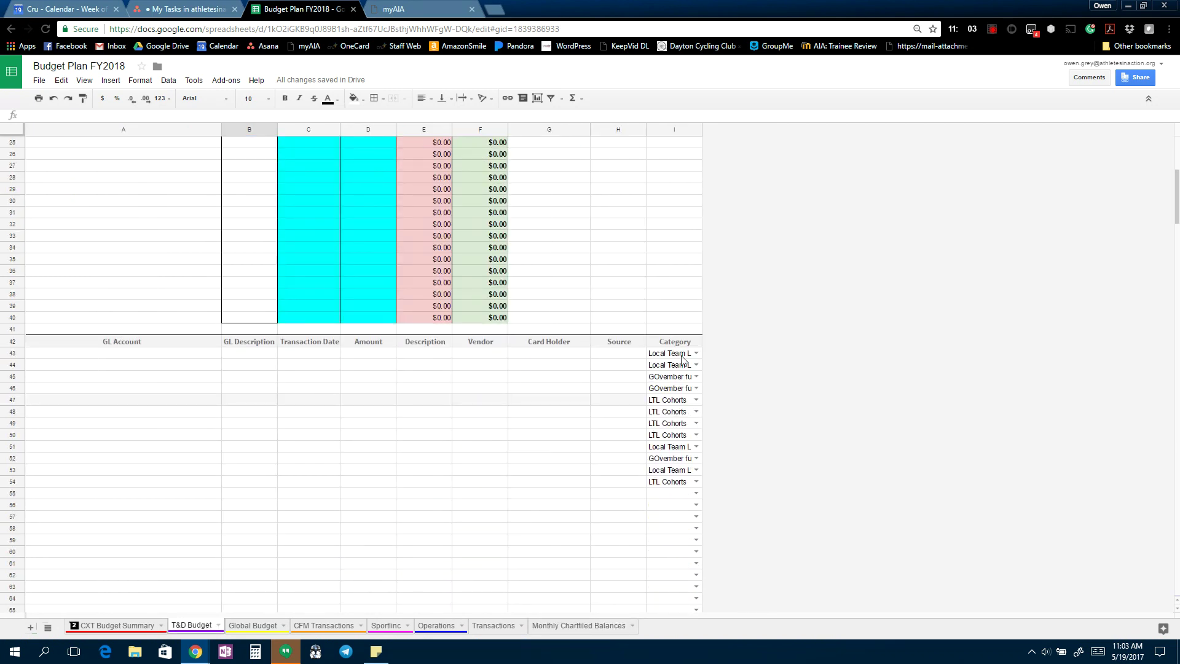
{"action": "left_click_drag", "start_coordinate": [87, 346], "coordinate": [663, 499]}
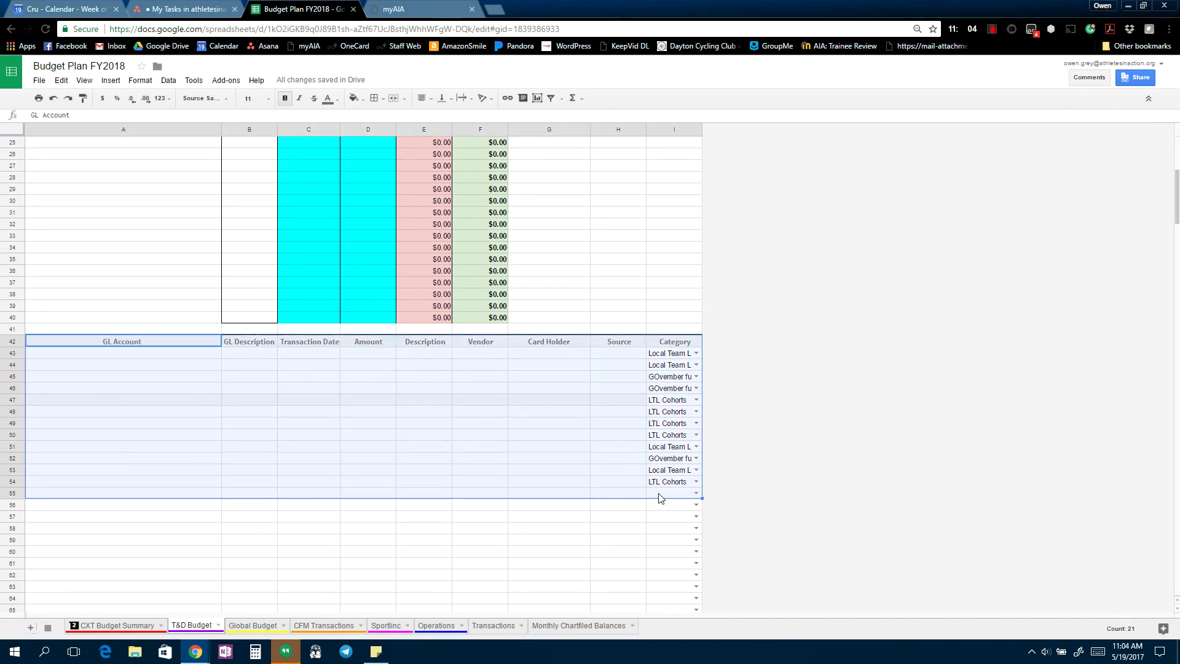
{"action": "left_click", "coordinate": [551, 98]}
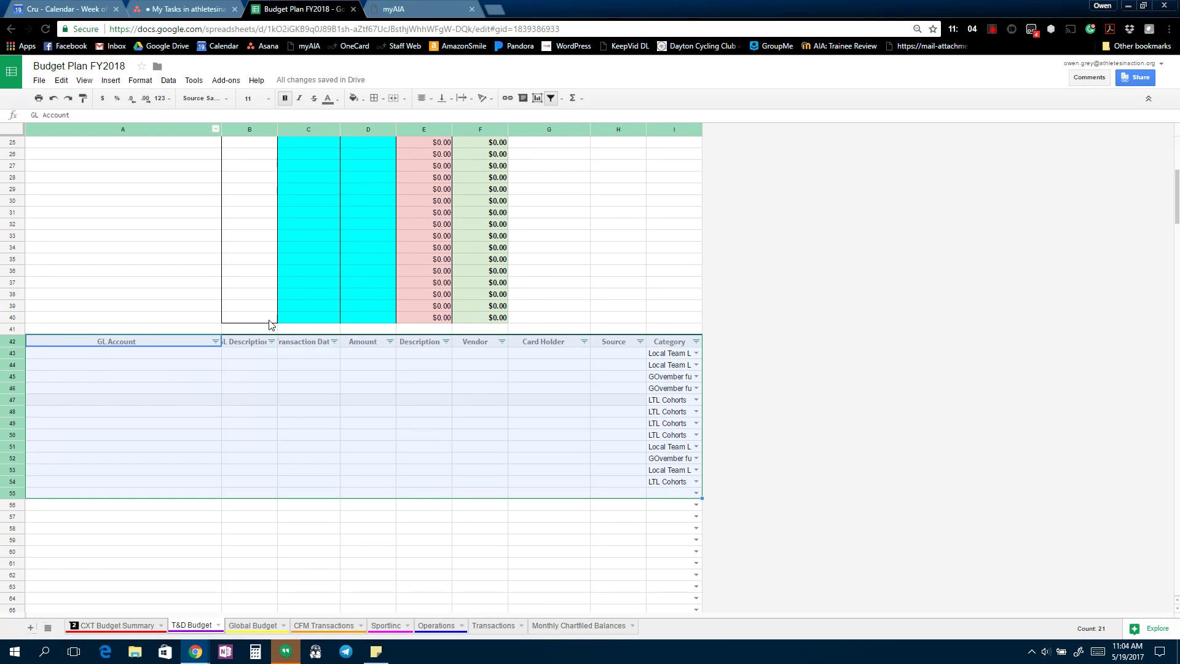
{"action": "left_click", "coordinate": [619, 388]}
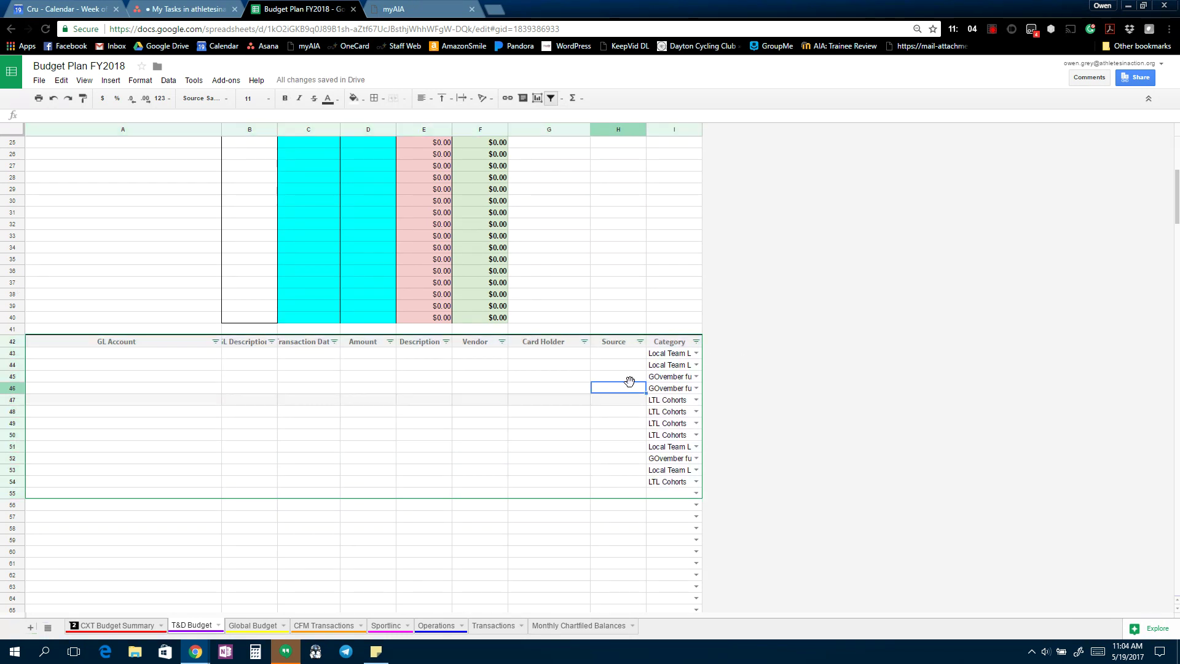
Filter the Category column to show only LTL Cohorts rows.
{"action": "left_click", "coordinate": [695, 341]}
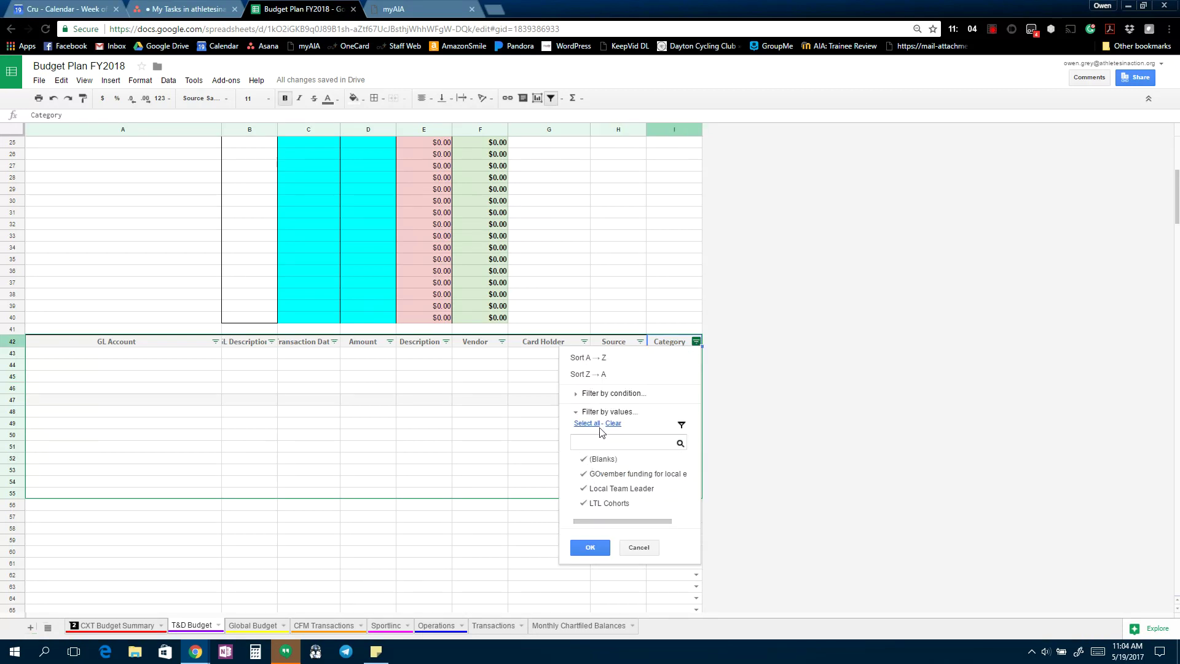
{"action": "left_click", "coordinate": [595, 503]}
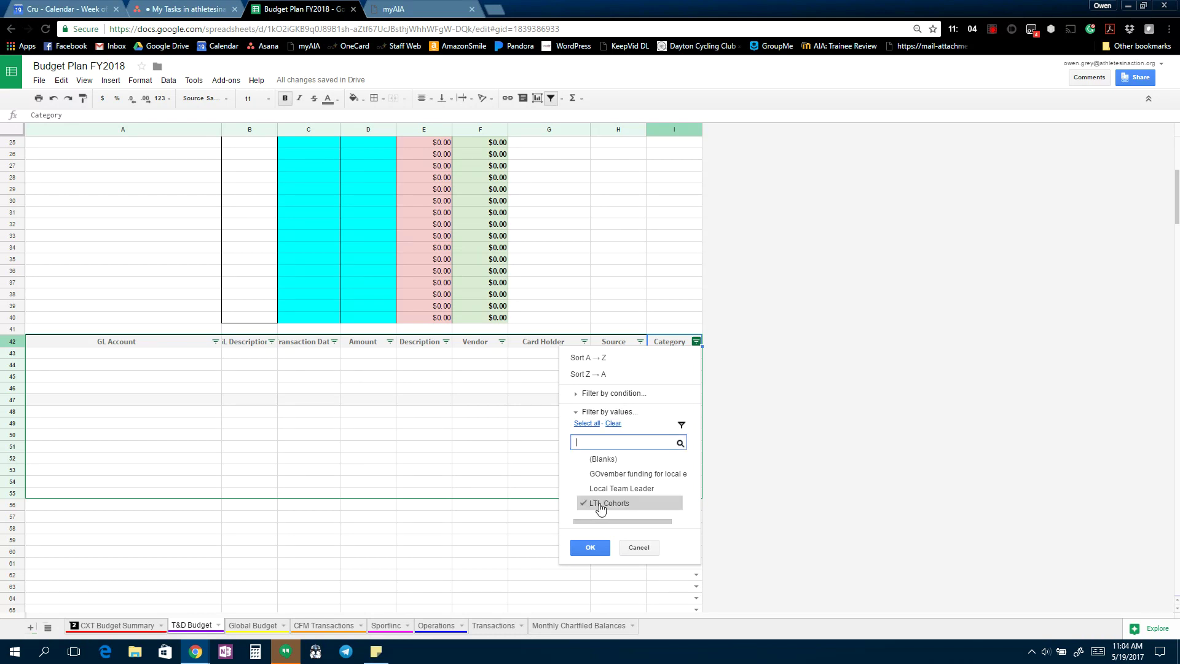
{"action": "left_click", "coordinate": [590, 547]}
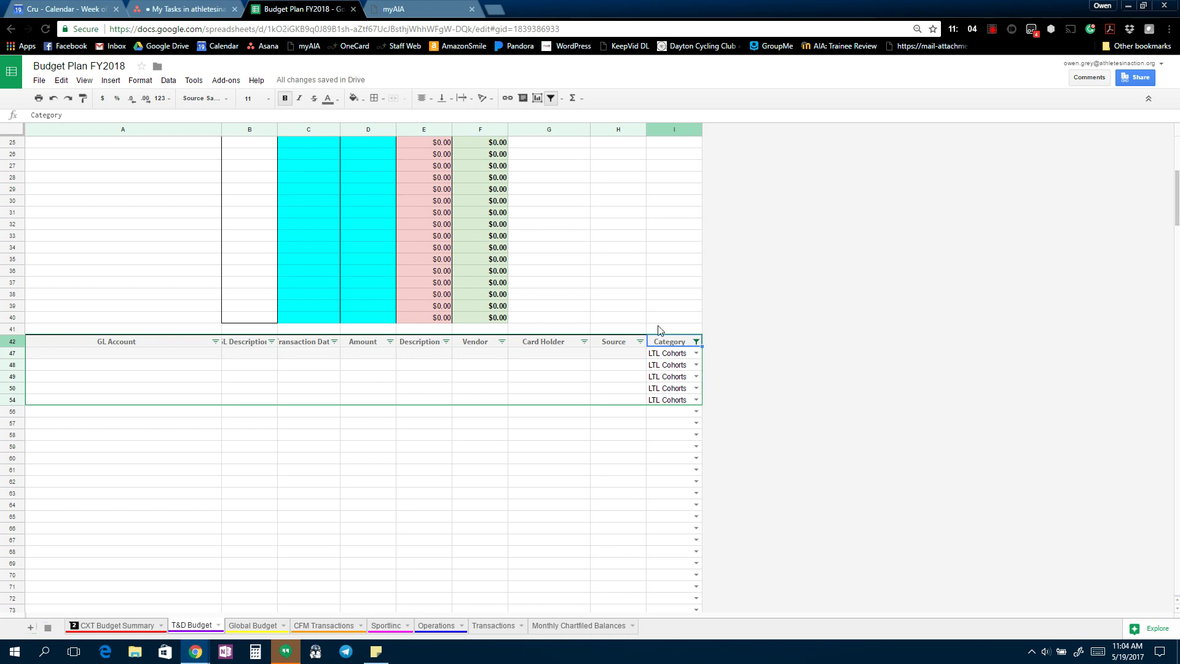
{"action": "scroll", "coordinate": [652, 326], "scroll_direction": "up", "scroll_amount": 2}
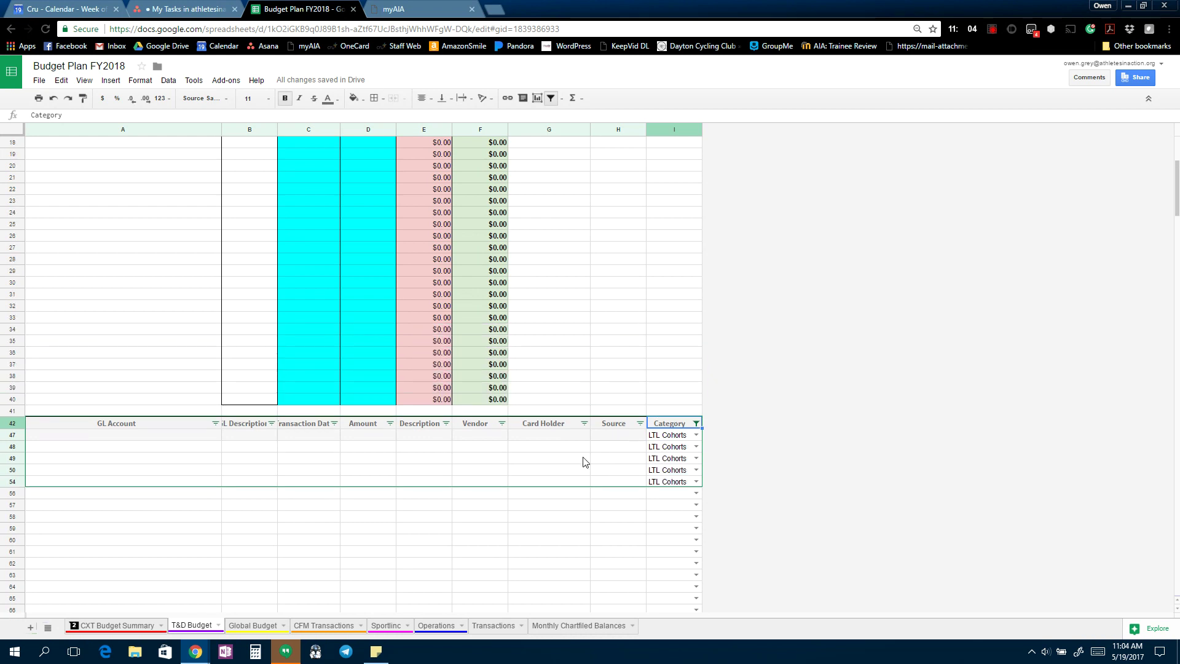
{"action": "scroll", "coordinate": [593, 449], "scroll_direction": "up", "scroll_amount": 5}
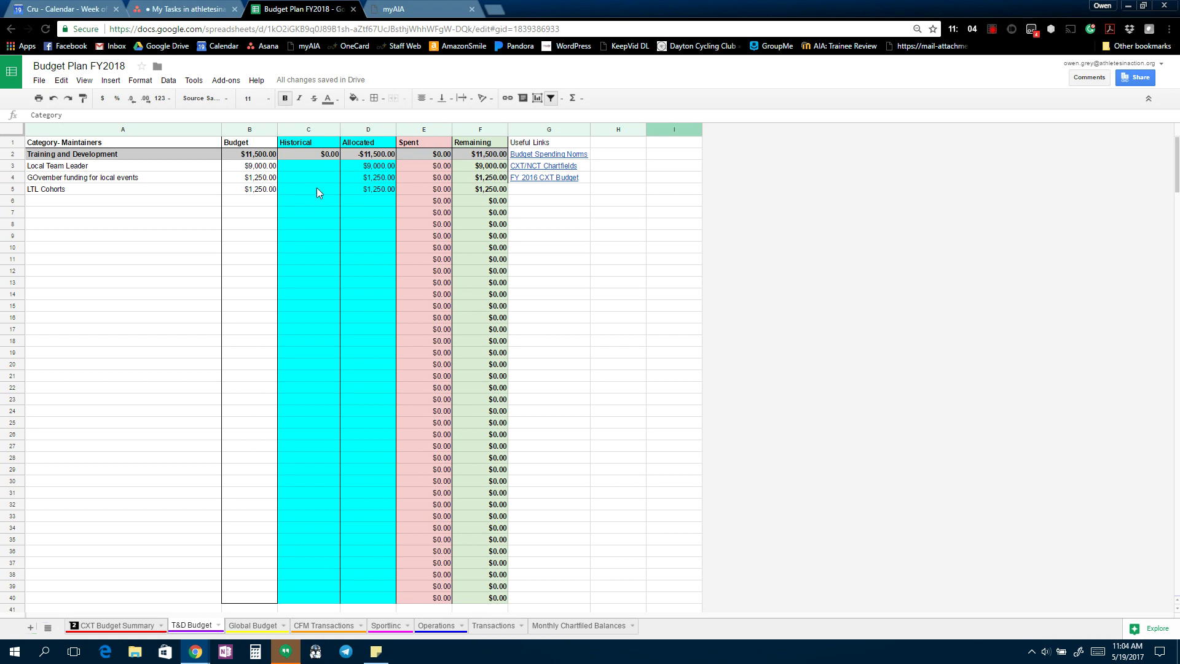
Enter trial amounts 1 through 6 down the filtered LTL Cohorts Amount cells.
{"action": "scroll", "coordinate": [565, 258], "scroll_direction": "down", "scroll_amount": 5}
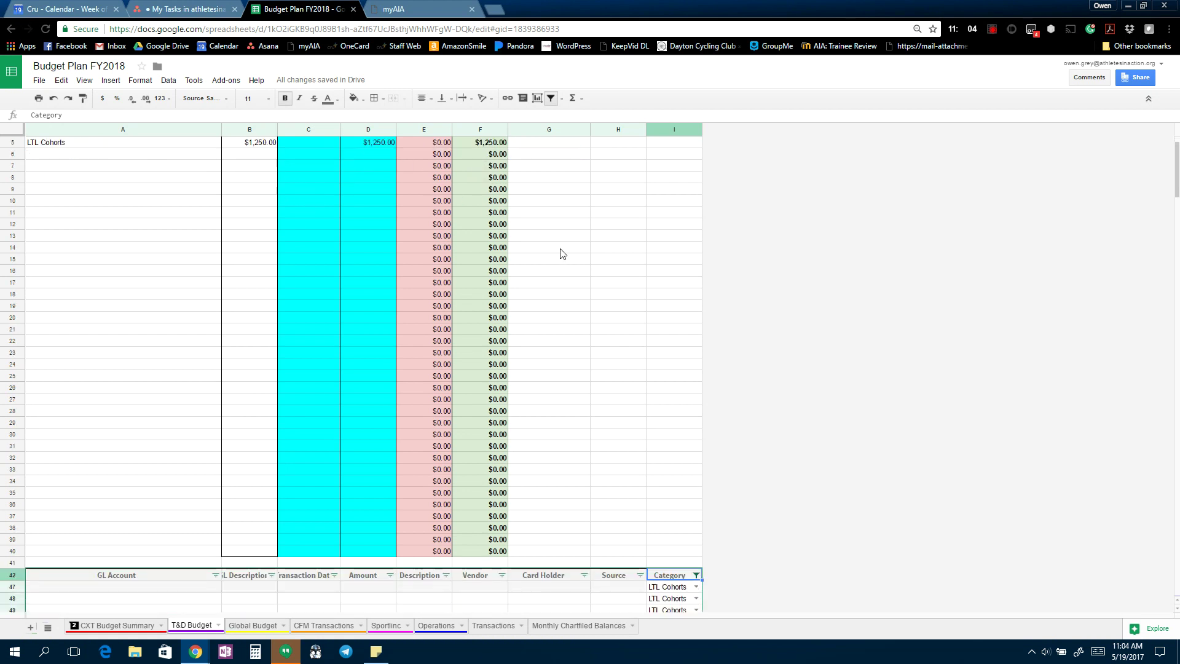
{"action": "left_click", "coordinate": [368, 495]}
{"action": "left_click", "coordinate": [375, 483]}
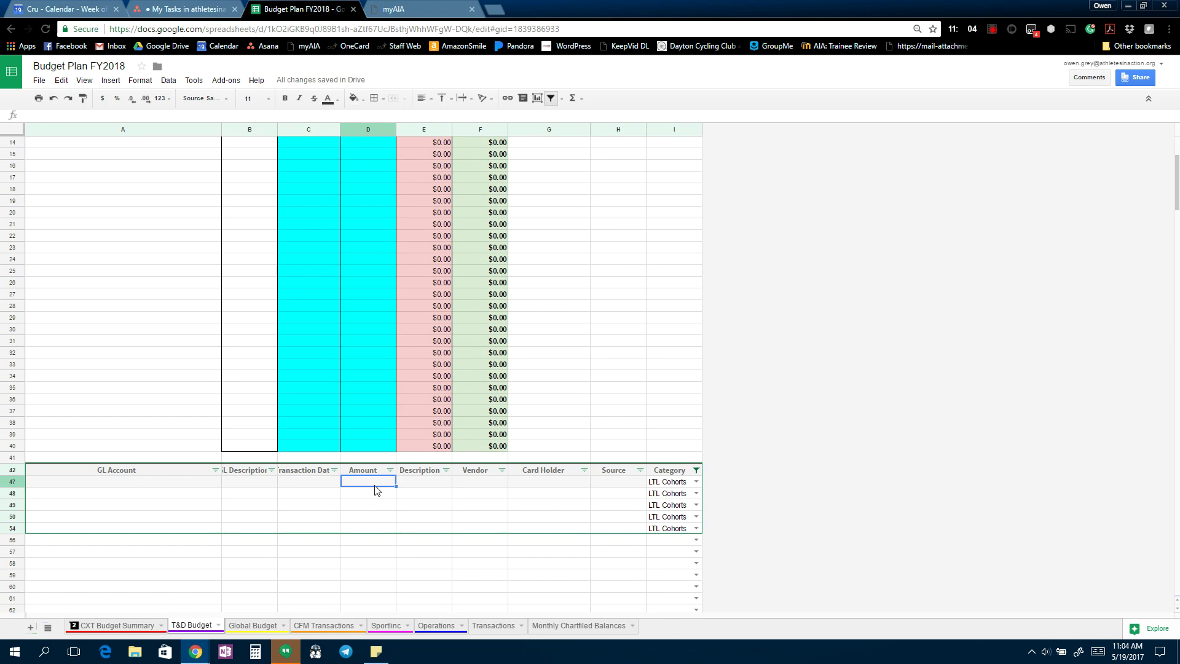
{"action": "type", "text": "1 2 3 4 5 "}
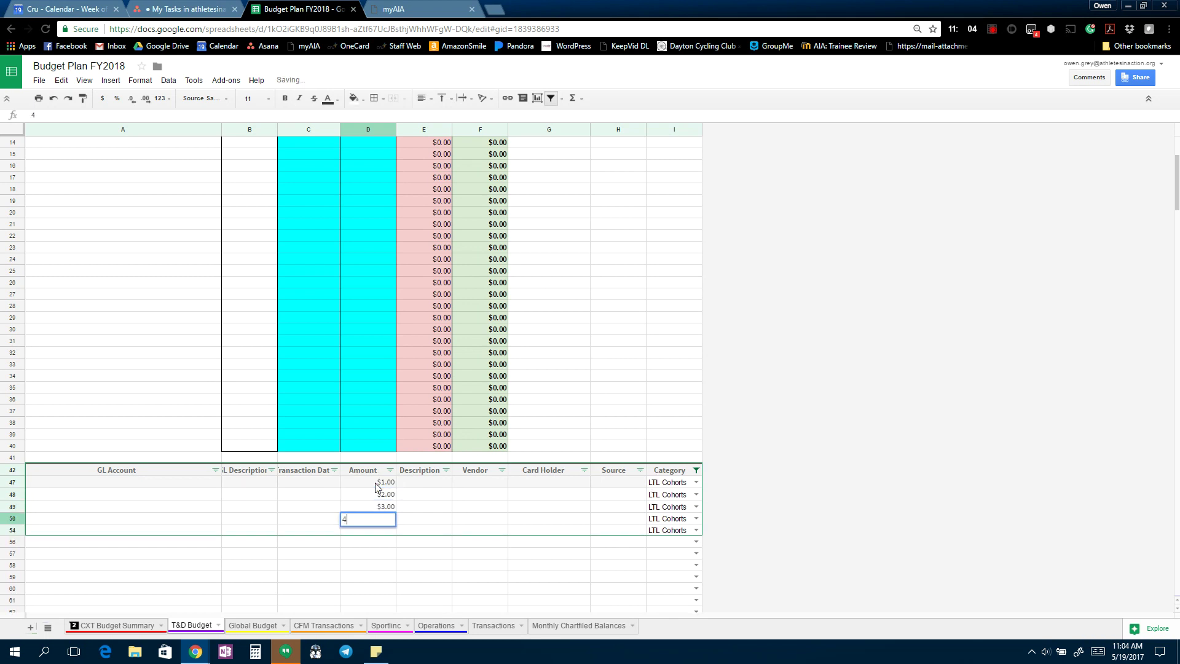
{"action": "type", "text": "6"}
{"action": "key", "text": "Return"}
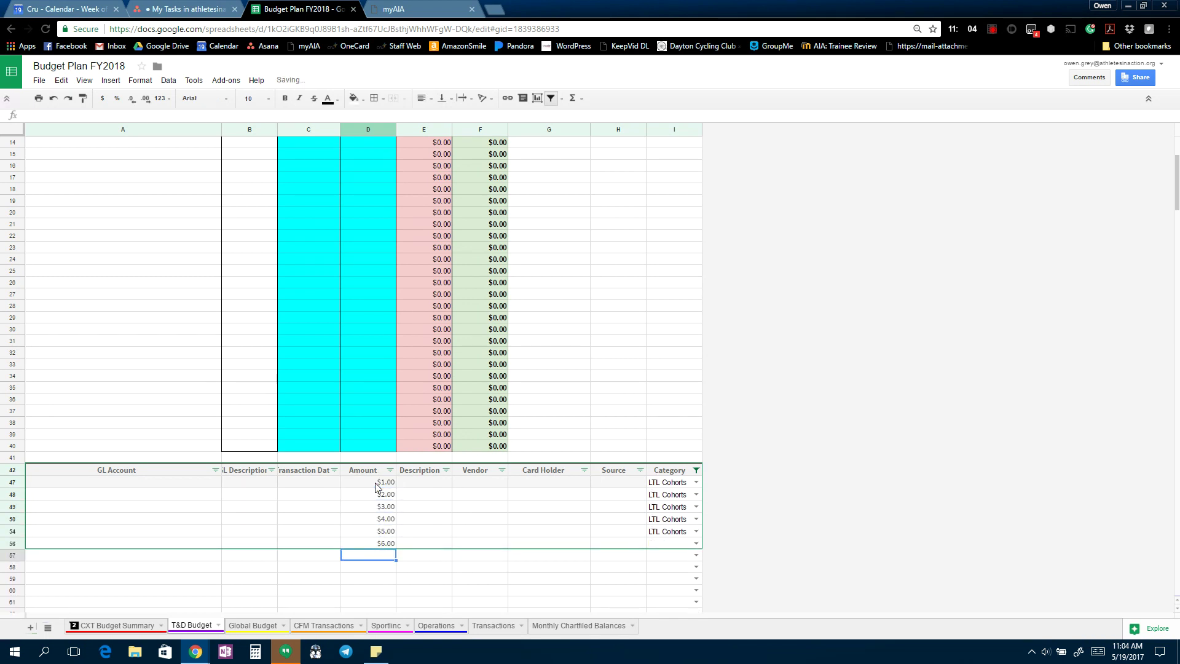
Check the LTL Cohorts spent total, then delete the trial amounts in D47:D56.
{"action": "scroll", "coordinate": [661, 196], "scroll_direction": "up", "scroll_amount": 5}
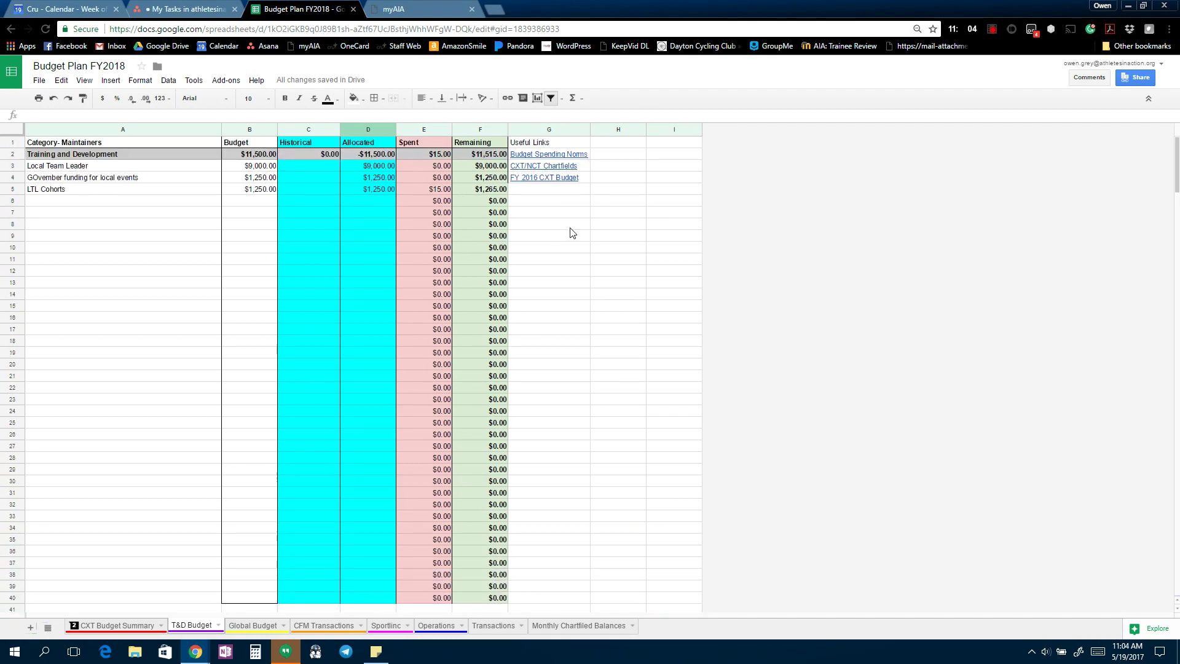
{"action": "scroll", "coordinate": [571, 234], "scroll_direction": "down", "scroll_amount": 5}
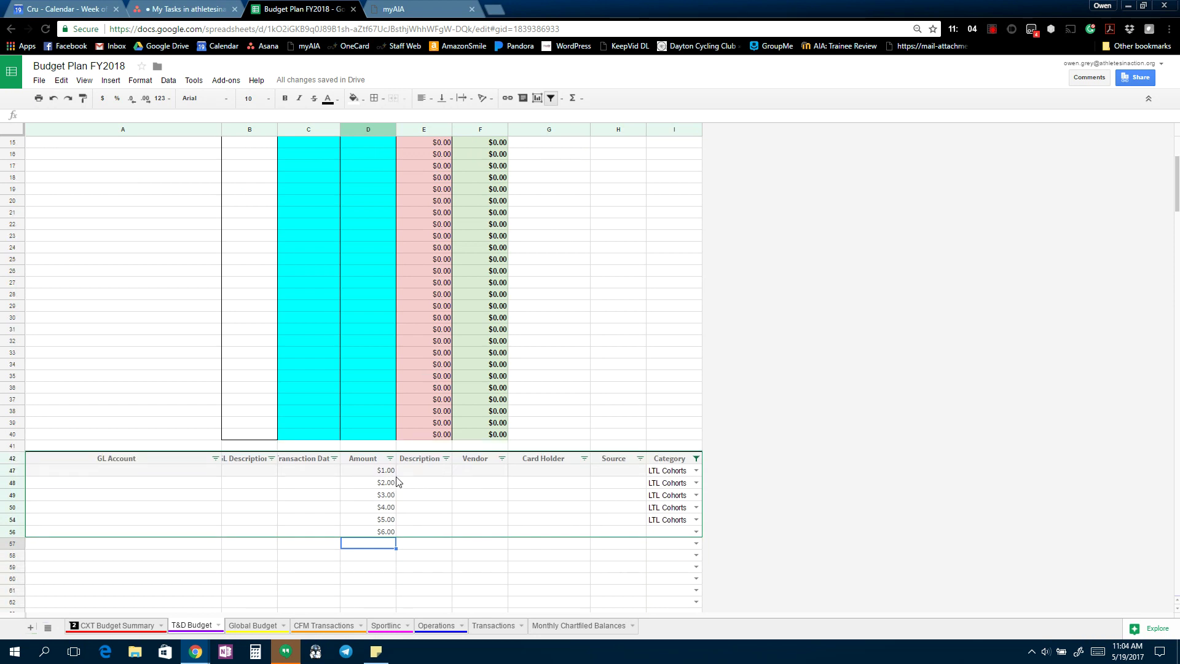
{"action": "left_click_drag", "start_coordinate": [384, 471], "coordinate": [413, 538]}
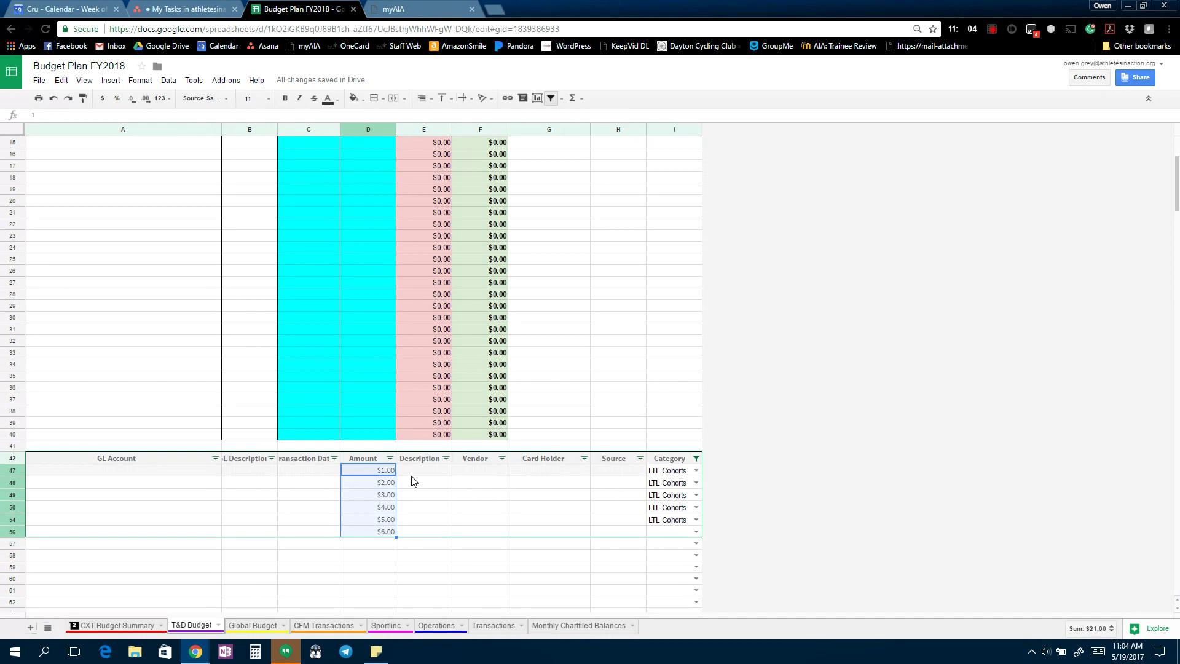
{"action": "key", "text": "Delete"}
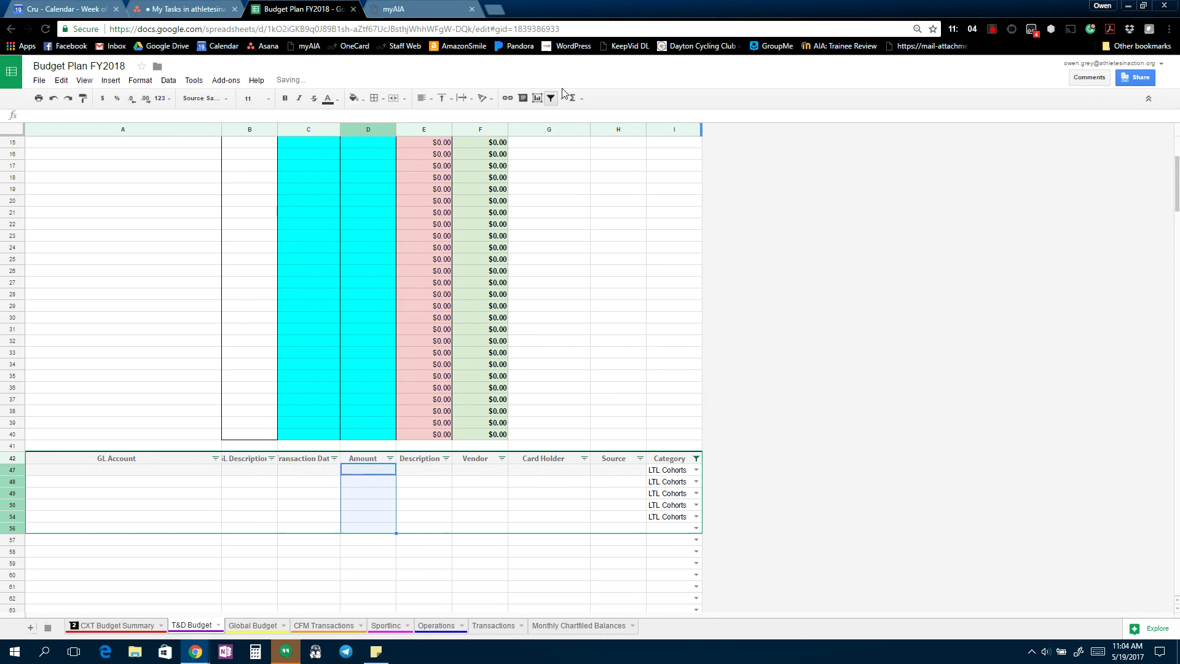
Remove the Category filter so all T&D Budget transaction rows show again.
{"action": "left_click", "coordinate": [560, 97]}
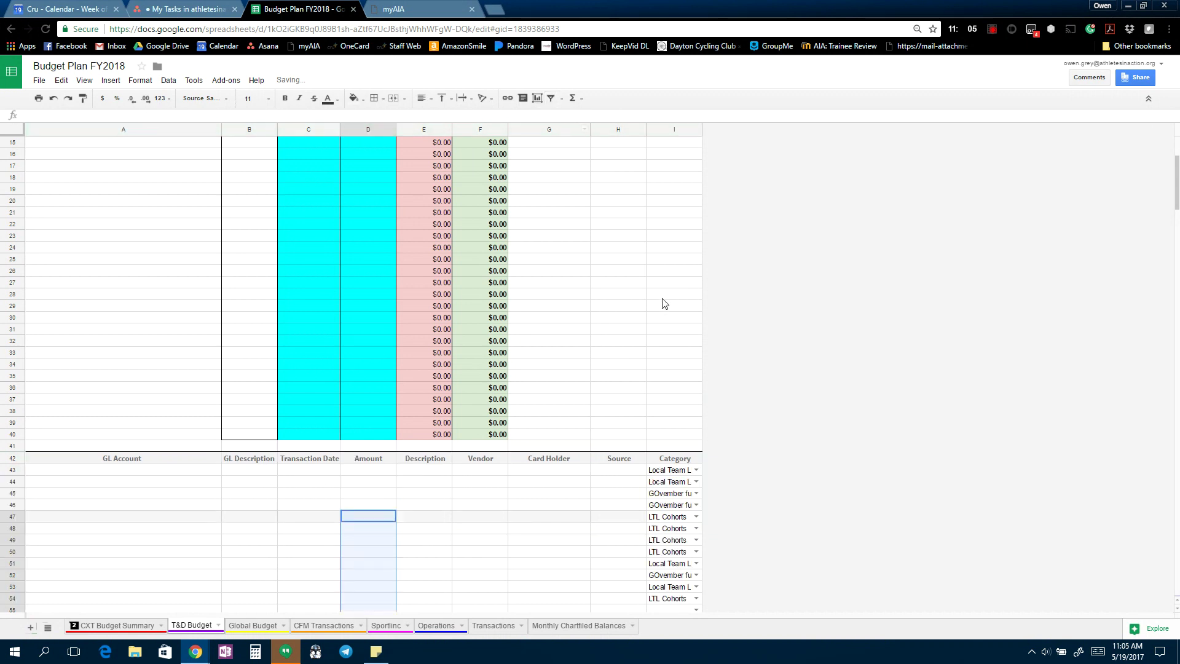
{"action": "left_click", "coordinate": [410, 505]}
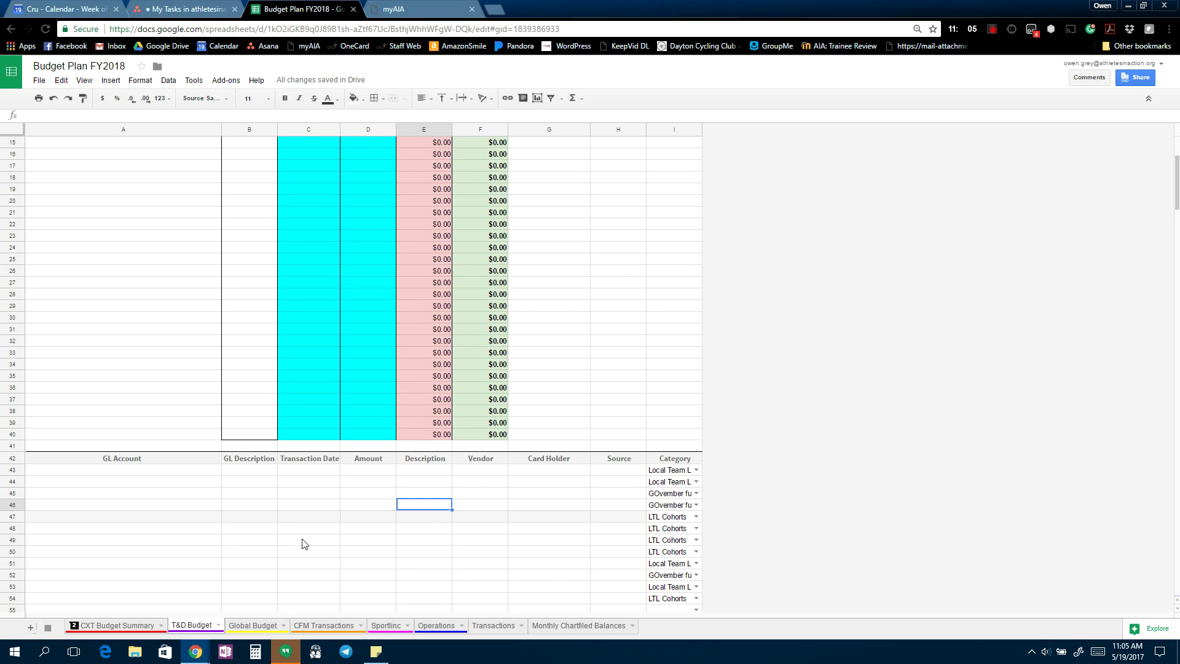
{"action": "scroll", "coordinate": [228, 424], "scroll_direction": "up", "scroll_amount": 5}
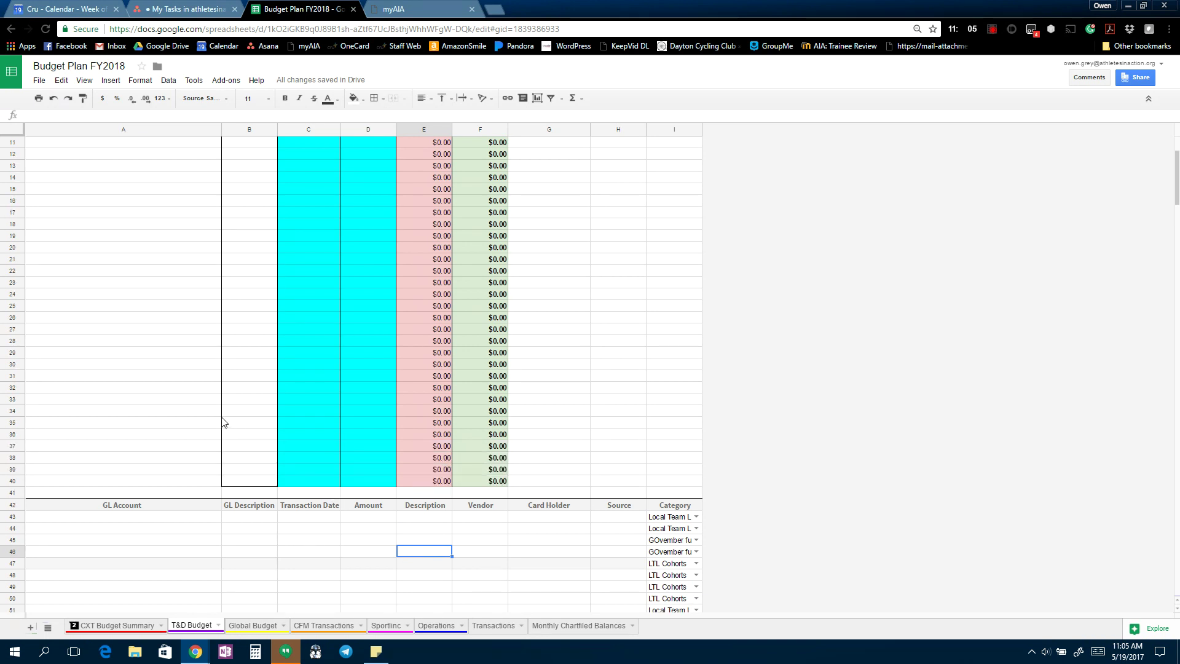